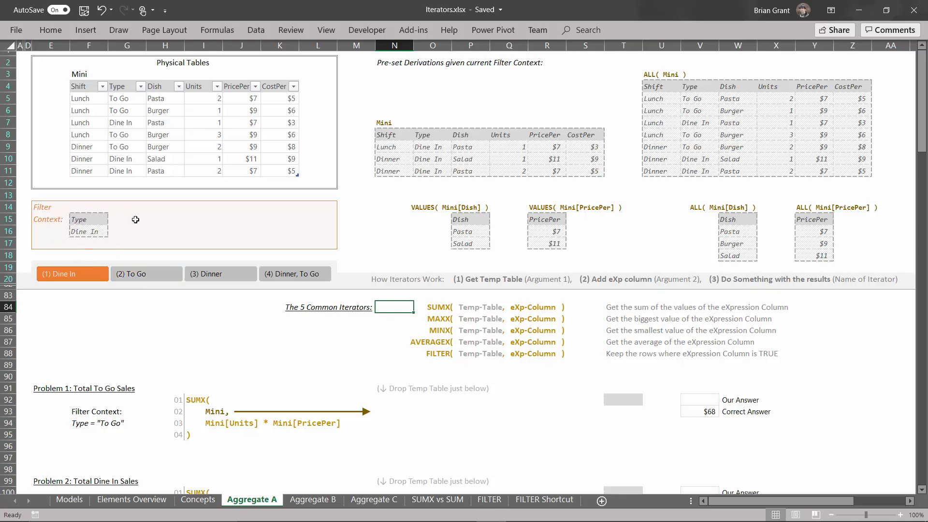
# Step: Compare the derived Mini tables under the Dine In, To Go, Dinner, and Dinner, To Go filter contexts
pyautogui.click(154, 271)
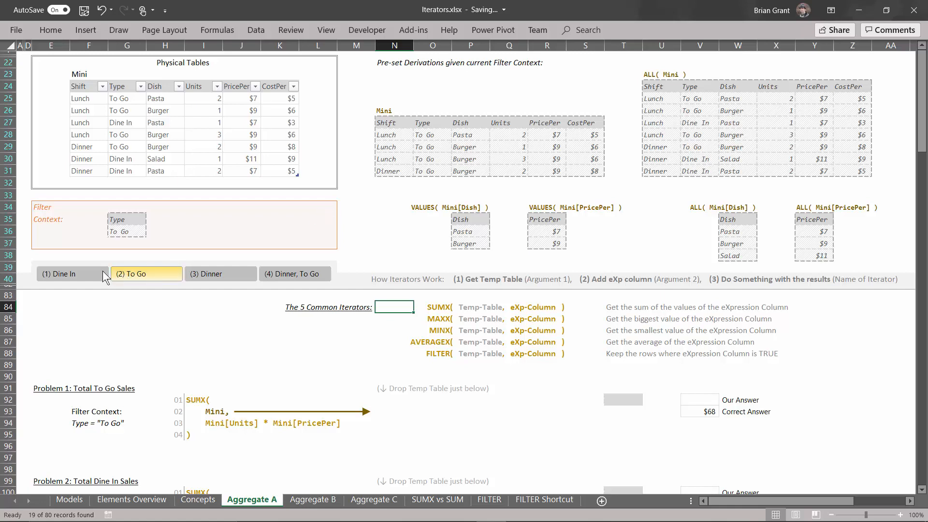
pyautogui.click(65, 272)
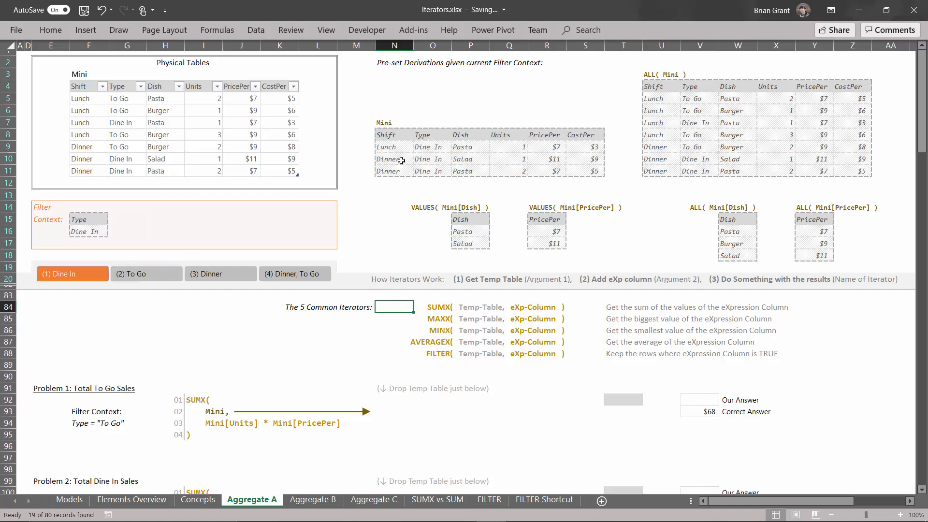
pyautogui.click(146, 273)
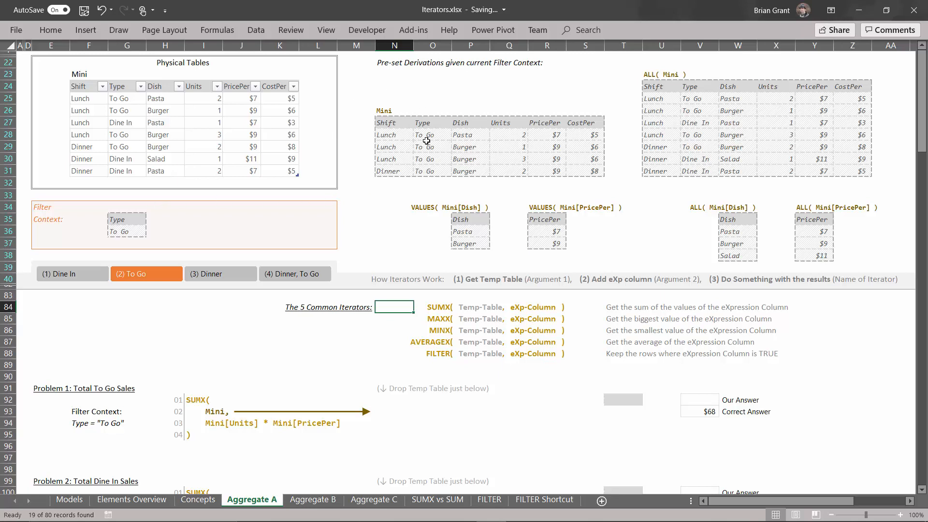
pyautogui.click(75, 275)
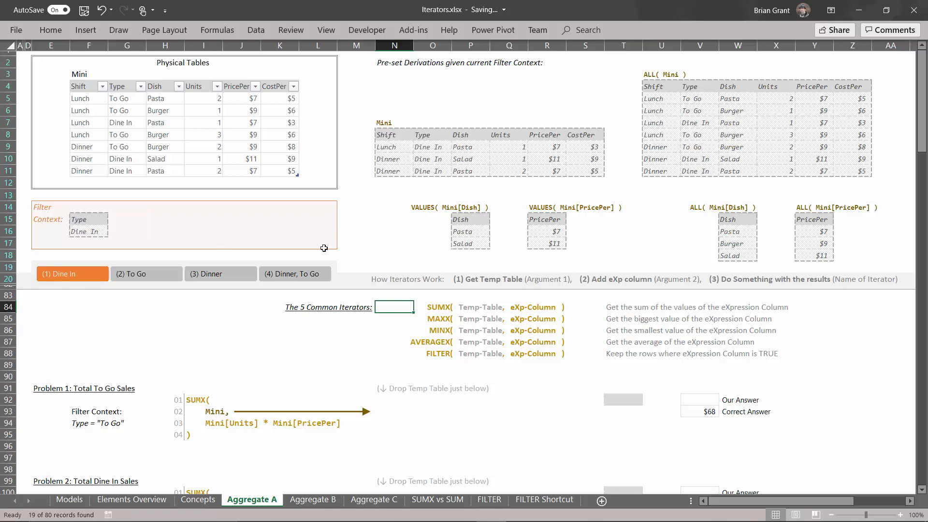
pyautogui.click(228, 274)
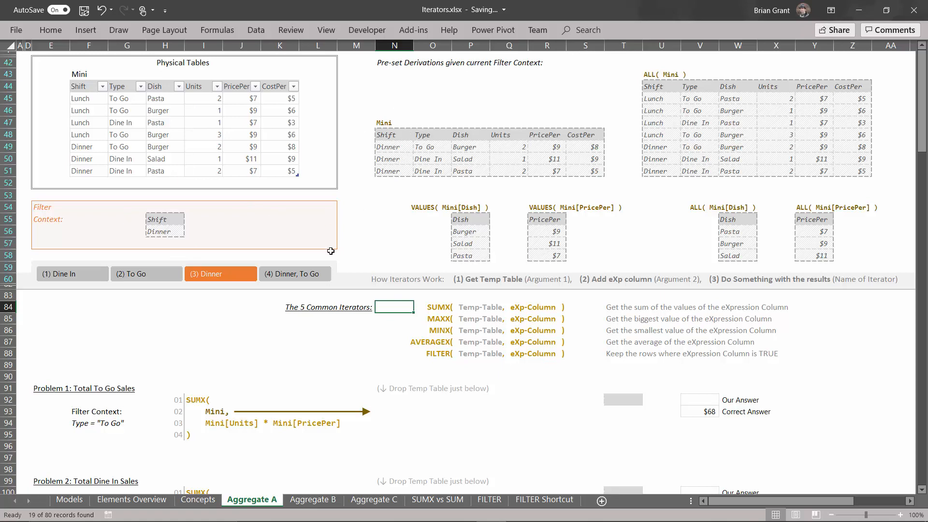
pyautogui.click(295, 277)
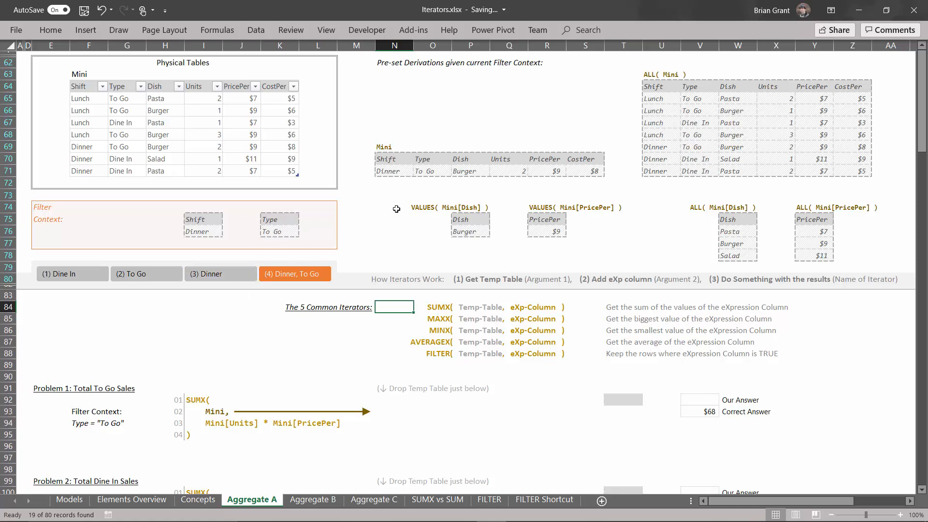
pyautogui.click(147, 274)
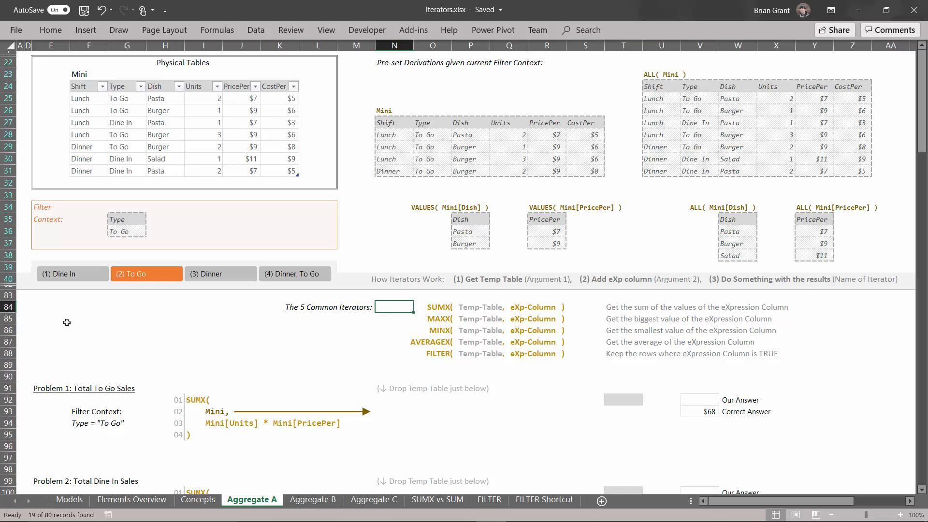
pyautogui.click(73, 277)
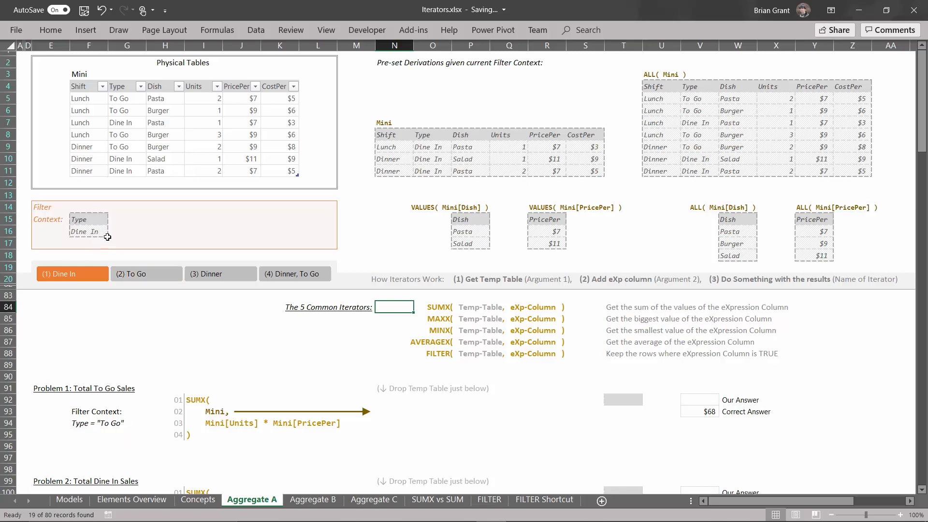
# Step: Apply the To Go filter context and copy the derived Mini table with its headers to N92 for Problem 1
pyautogui.click(144, 277)
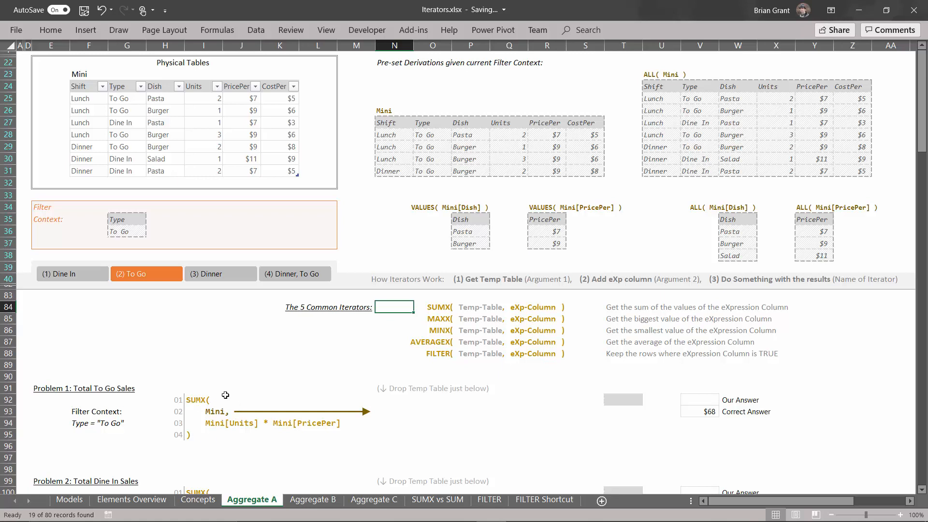
pyautogui.click(385, 122)
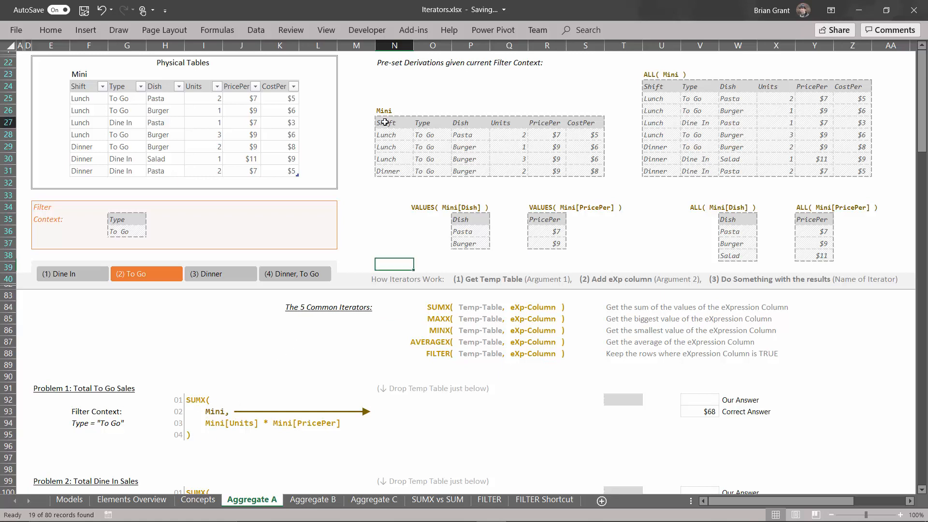
pyautogui.moveTo(385, 122); pyautogui.dragTo(588, 169)
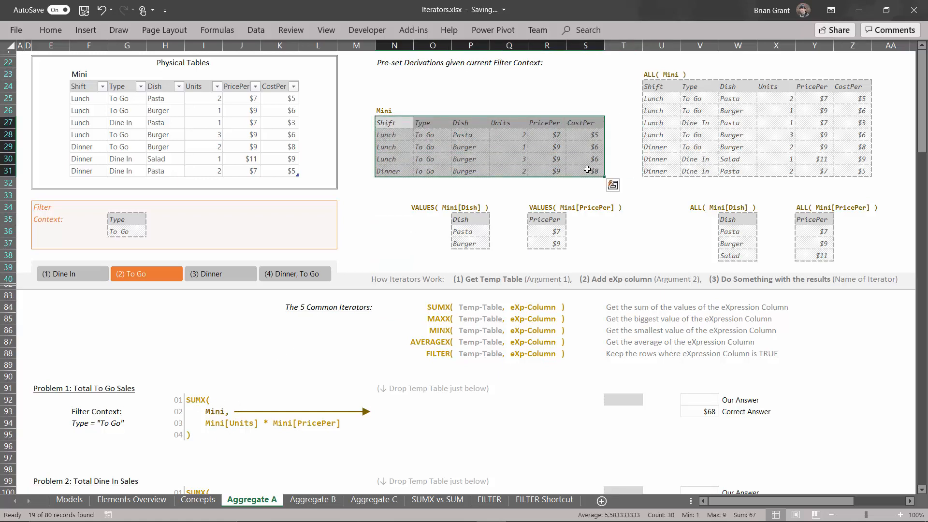
pyautogui.hotkey('ctrl', 'c')
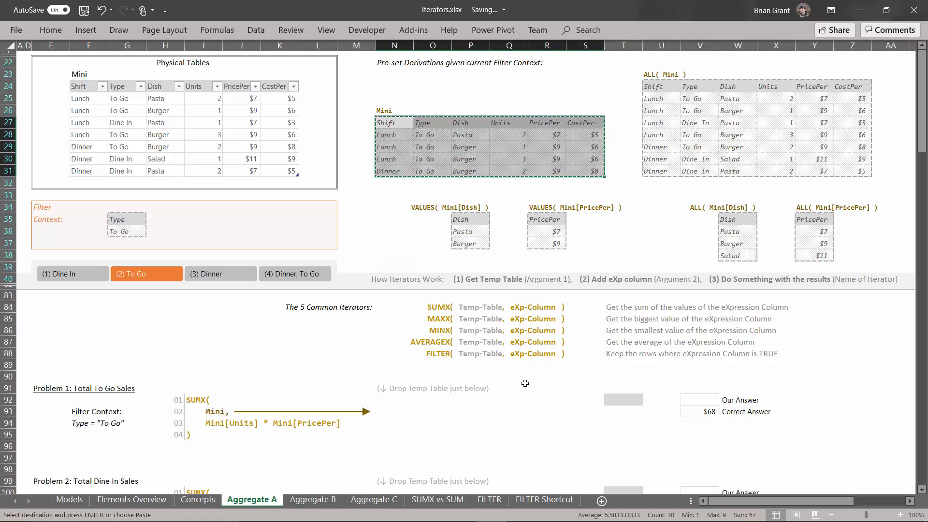
pyautogui.click(384, 402)
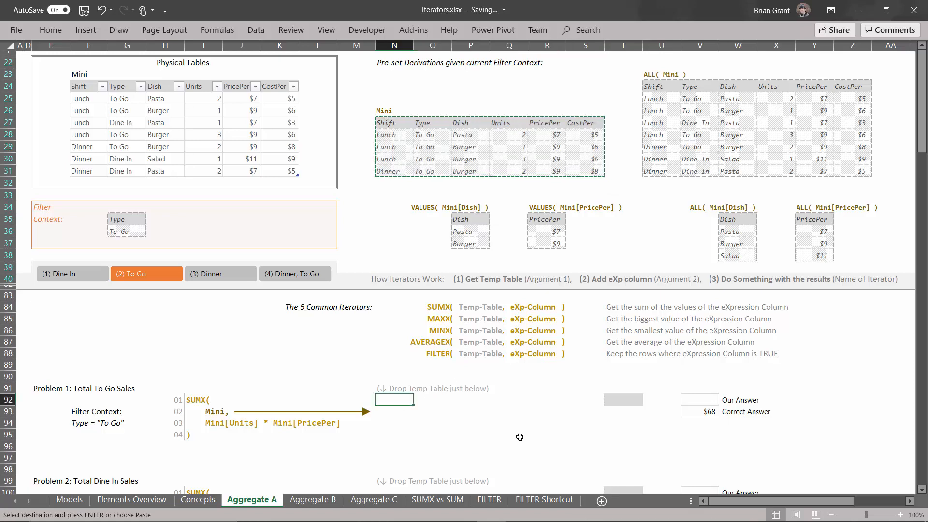
pyautogui.hotkey('ctrl', 'v')
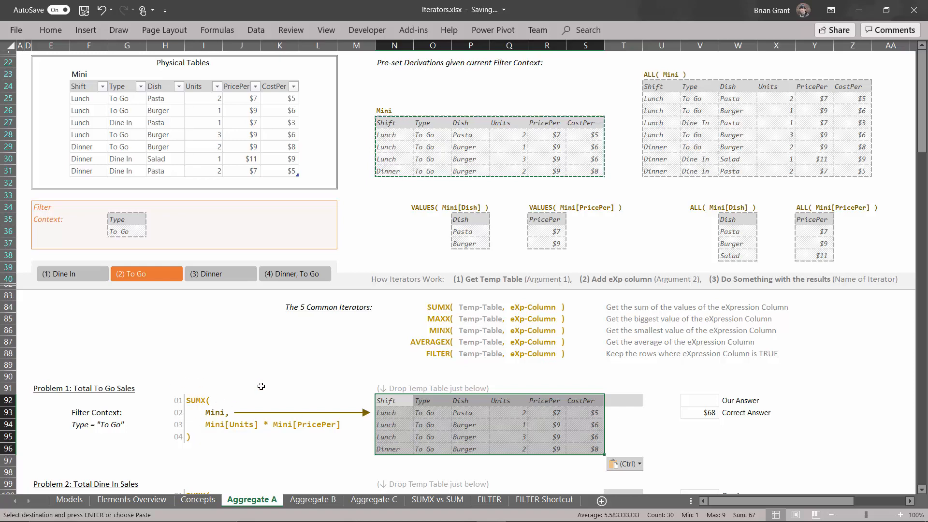
# Step: Add an eXp column beside the Problem 1 table, multiplying Units by PricePer with =Q93*R93 and filling it through T96
pyautogui.click(631, 403)
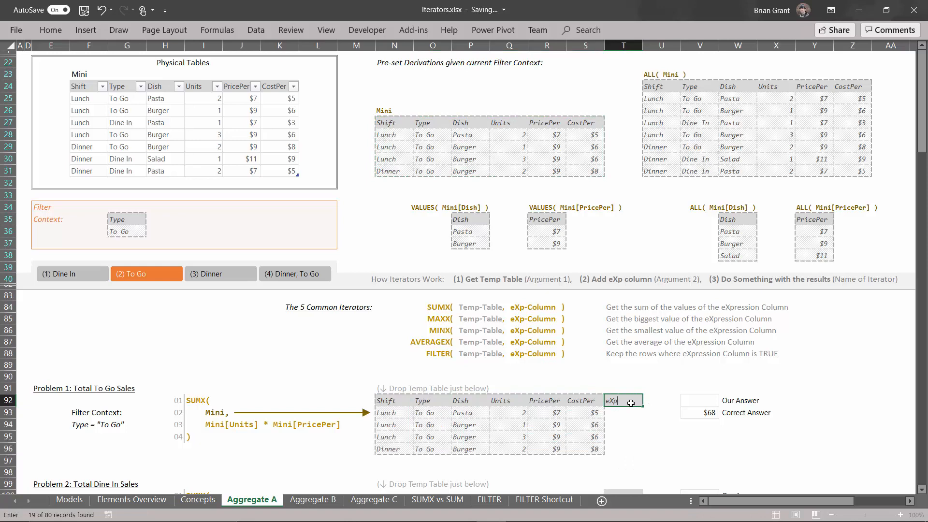
pyautogui.press('Return')
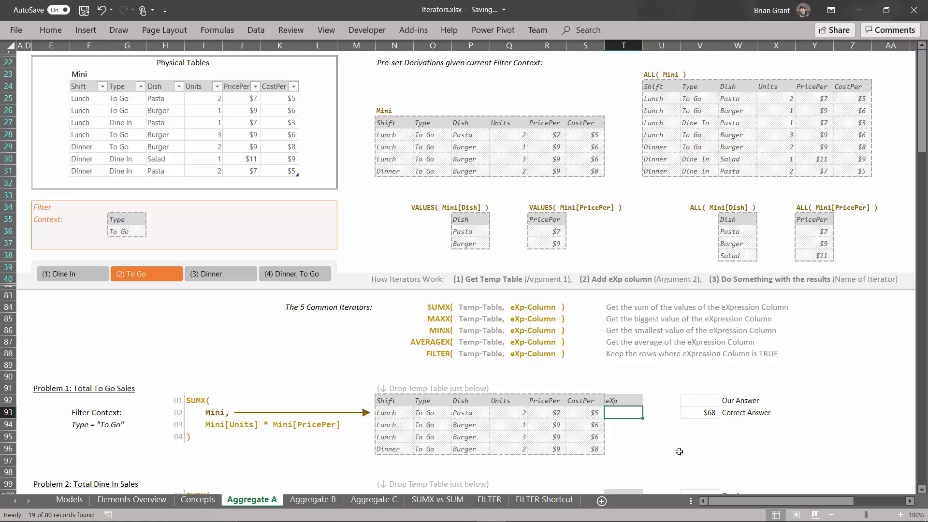
pyautogui.write('=')
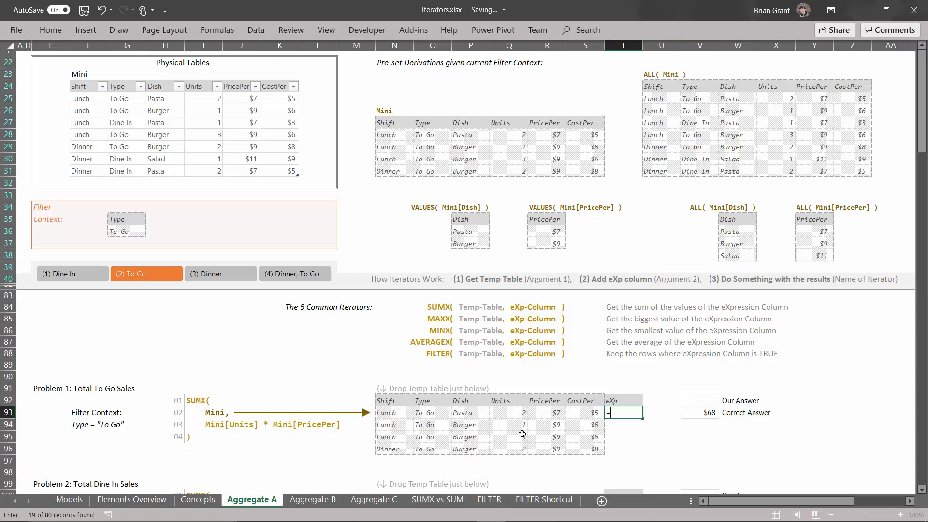
pyautogui.click(523, 415)
pyautogui.write('*')
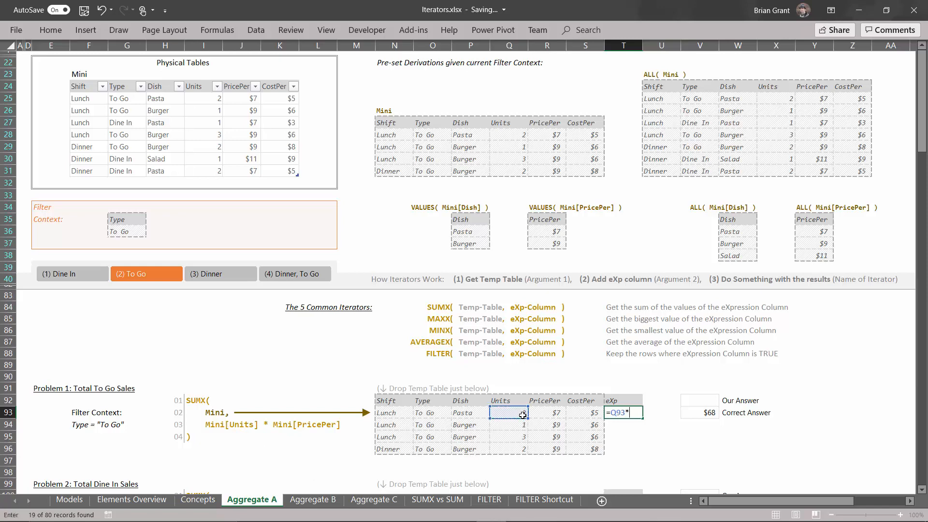
pyautogui.click(551, 414)
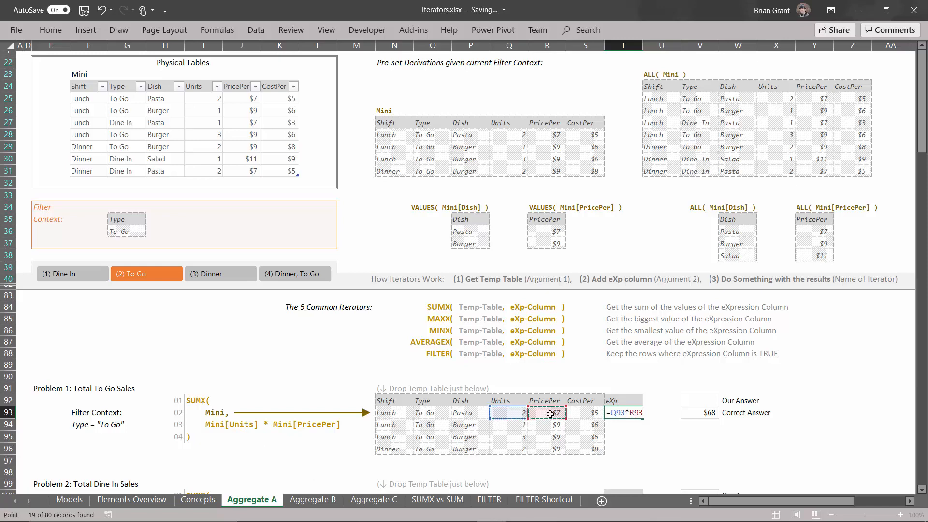
pyautogui.press('Return')
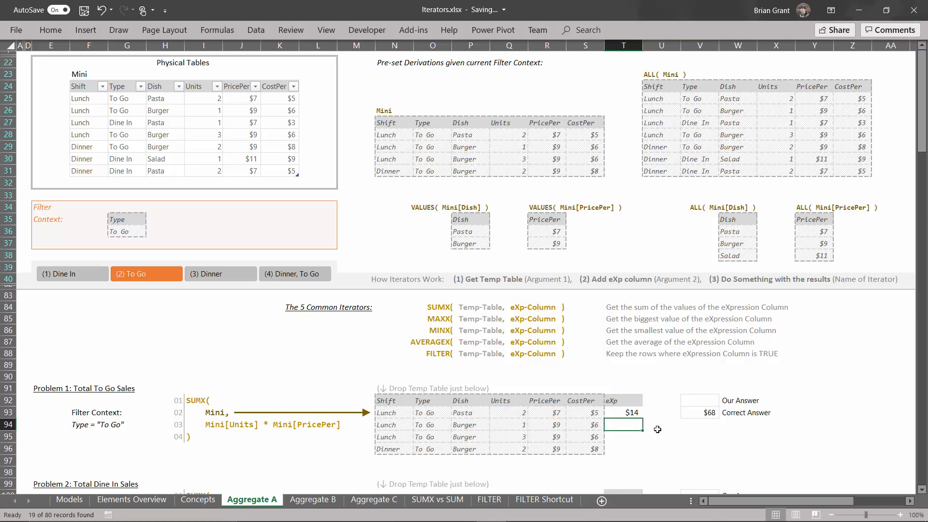
pyautogui.click(630, 413)
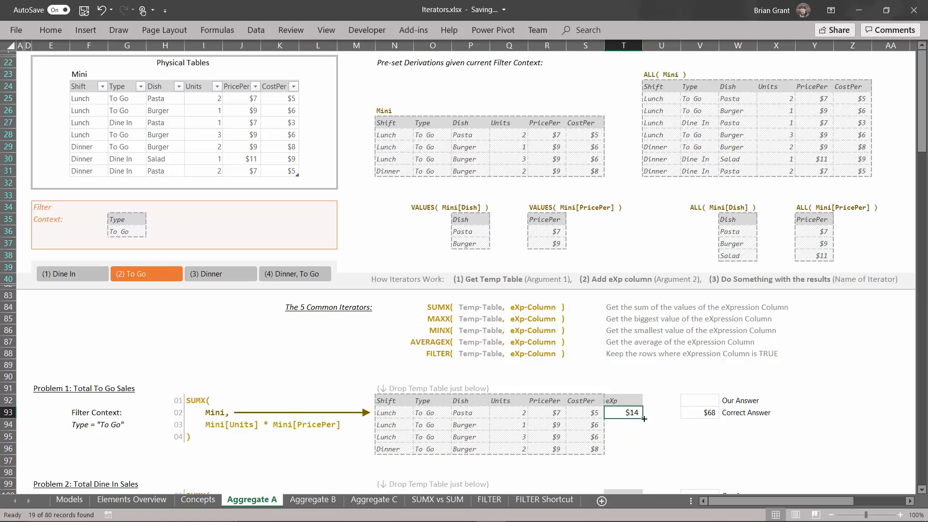
pyautogui.moveTo(645, 419); pyautogui.dragTo(645, 455)
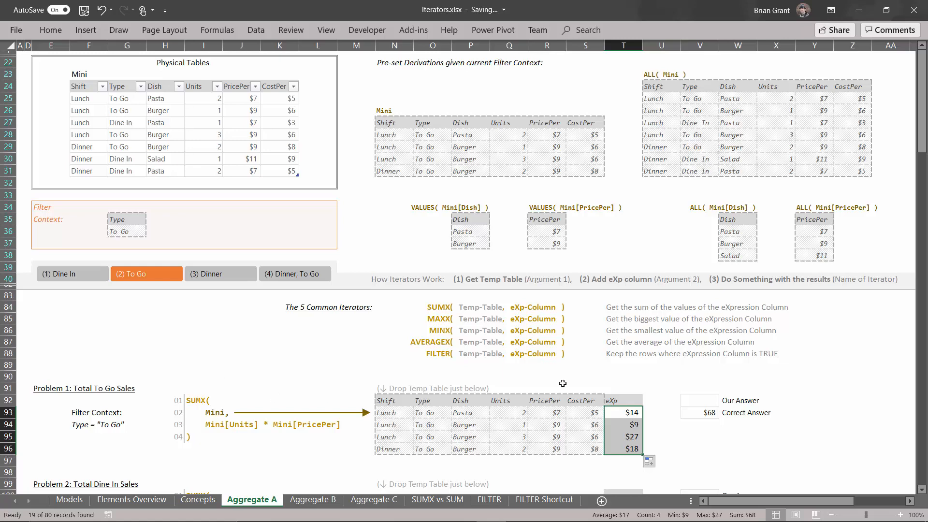
pyautogui.click(693, 399)
pyautogui.write('=')
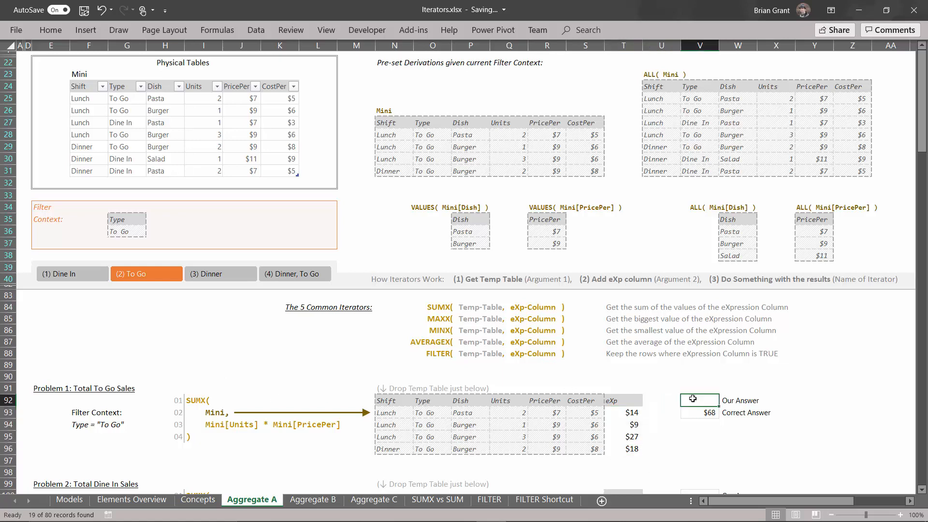
pyautogui.write('sum')
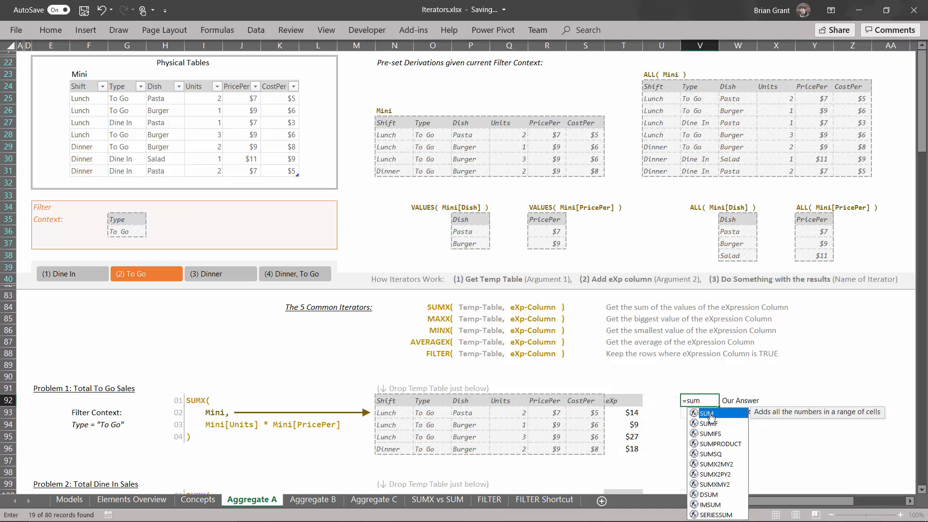
pyautogui.doubleClick(709, 415)
pyautogui.moveTo(635, 411)
pyautogui.mouseDown()
pyautogui.moveTo(628, 437)
pyautogui.moveTo(631, 424)
pyautogui.mouseUp()
pyautogui.press('Return')
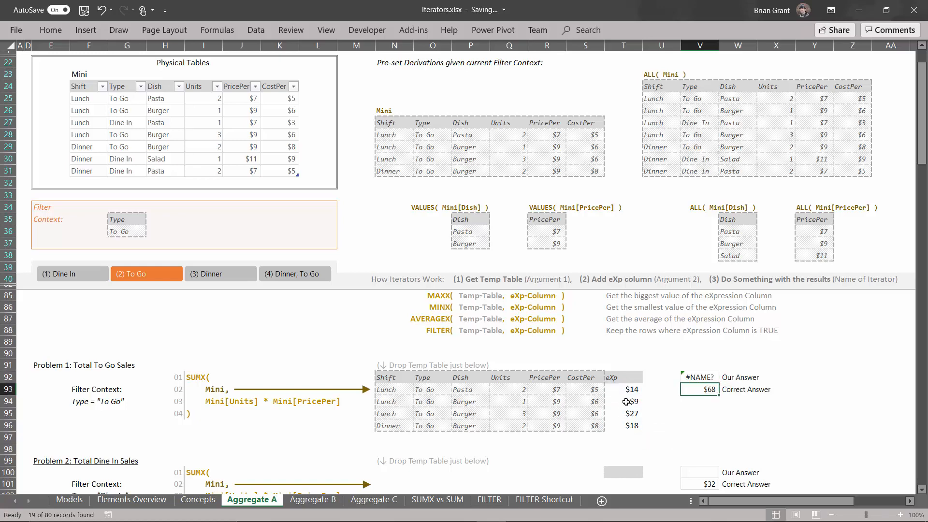
pyautogui.hotkey('ctrl', 'z')
# Step: Total the eXp values in Problem 1's Our Answer cell V92 with =SUM(T93:T96)
pyautogui.write('=sum')
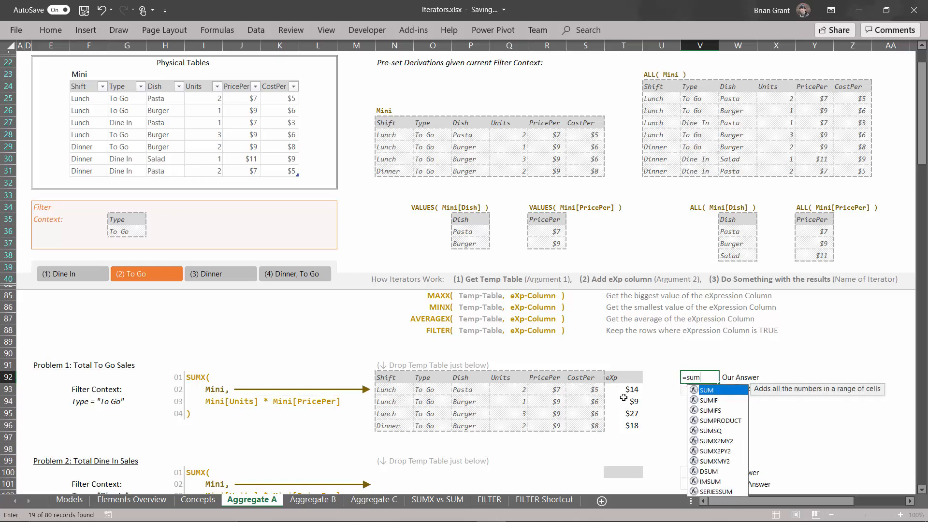
pyautogui.press('Tab')
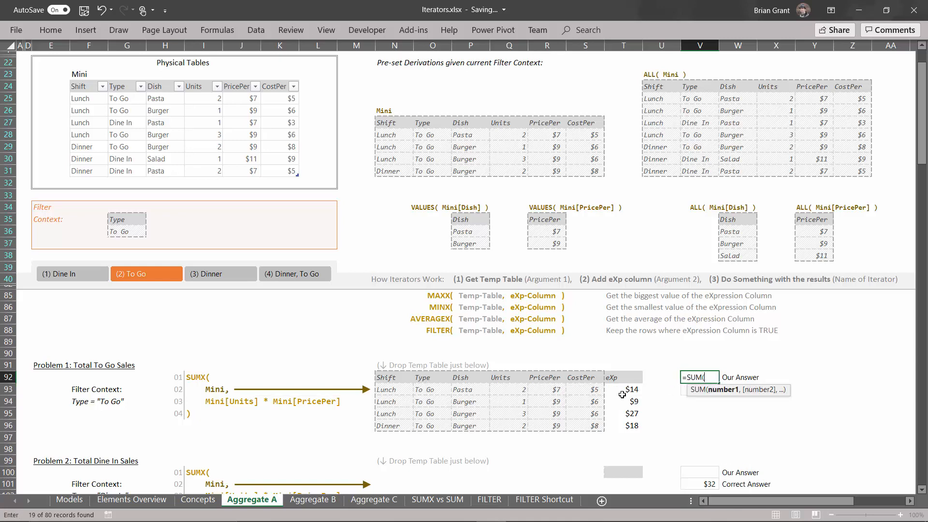
pyautogui.moveTo(623, 390); pyautogui.dragTo(621, 426)
pyautogui.write(')')
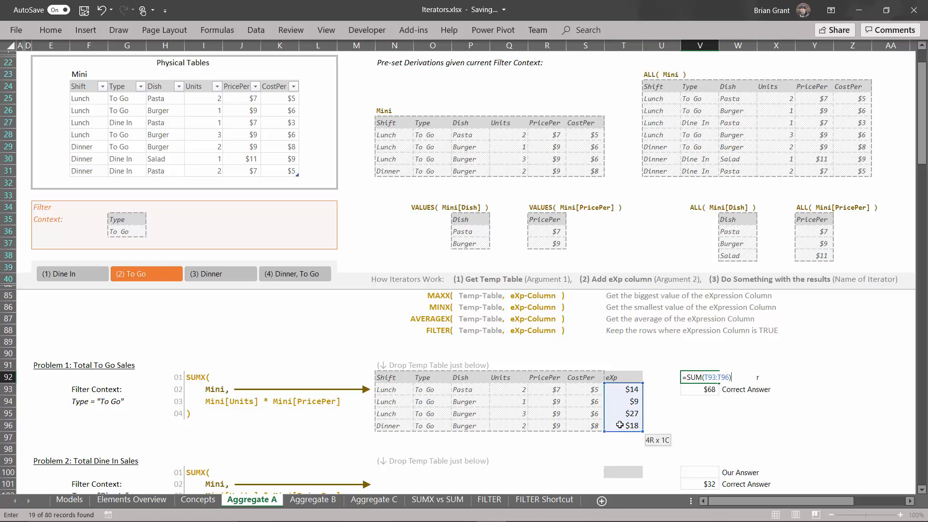
pyautogui.press('Return')
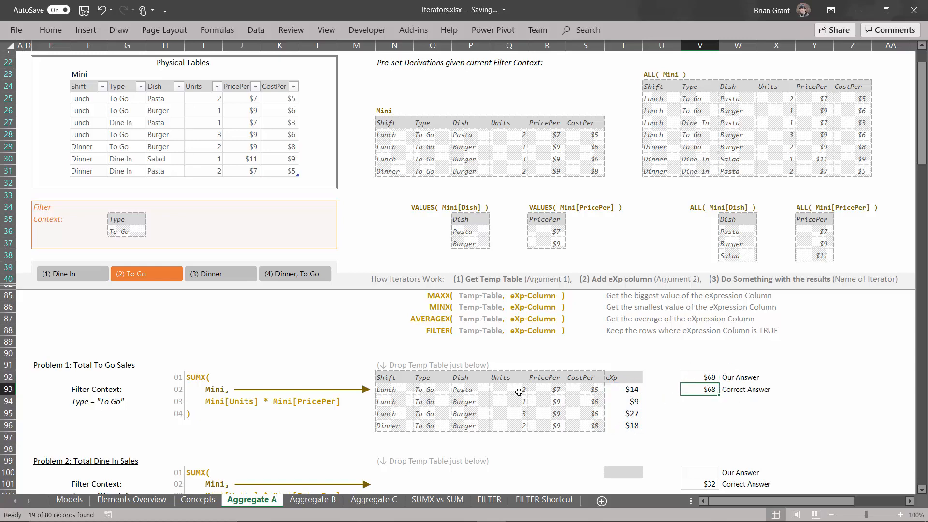
# Step: Apply the Dine In filter context and copy the derived Mini table with its headers to N100 for Problem 2
pyautogui.scroll(-2, 519, 392)
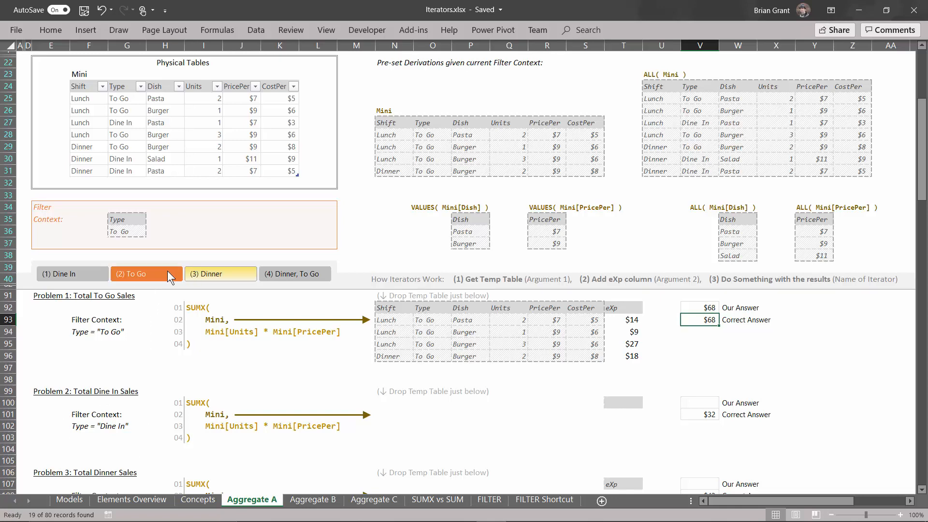
pyautogui.click(137, 275)
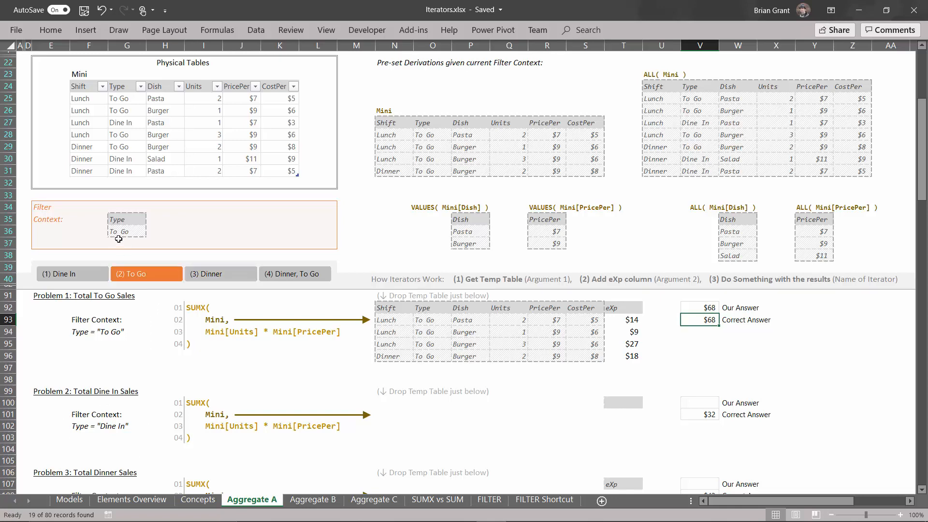
pyautogui.click(80, 278)
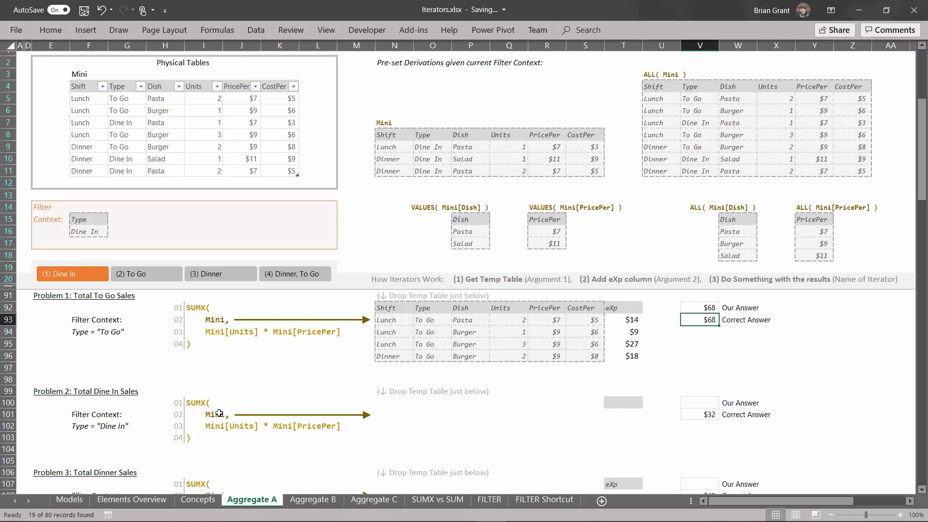
pyautogui.click(391, 136)
pyautogui.moveTo(391, 136); pyautogui.dragTo(580, 166)
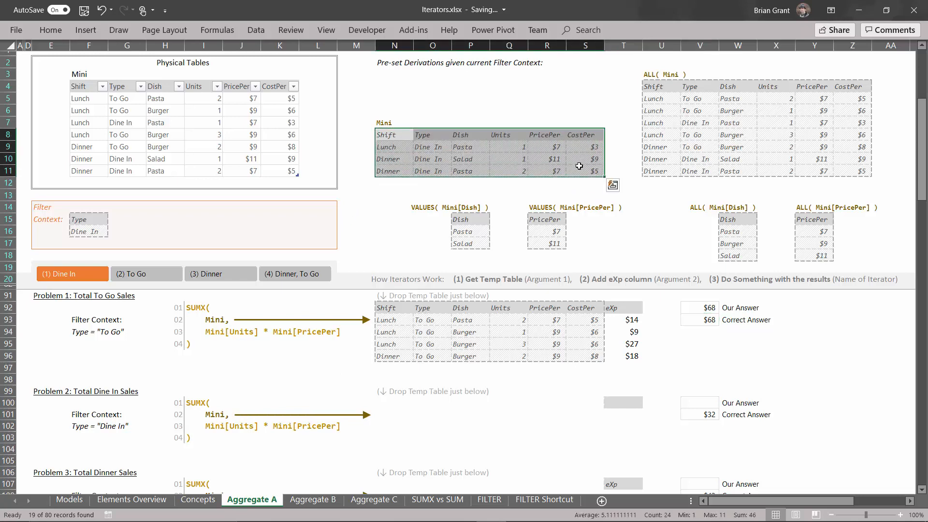
pyautogui.hotkey('ctrl', 'c')
pyautogui.click(387, 407)
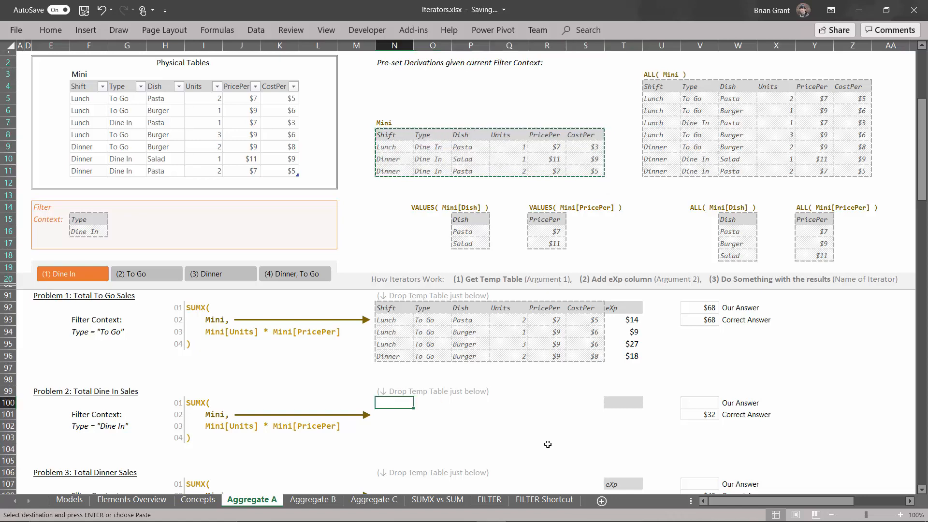
pyautogui.hotkey('ctrl', 'v')
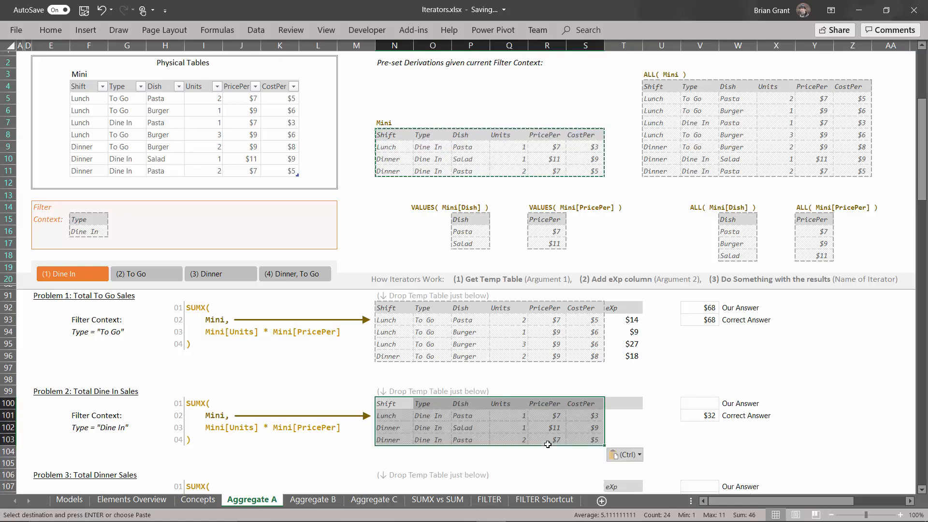
# Step: Add an eXp column beside the Problem 2 table, multiplying Units by PricePer with =Q101*R101 and filling it through T103
pyautogui.click(615, 403)
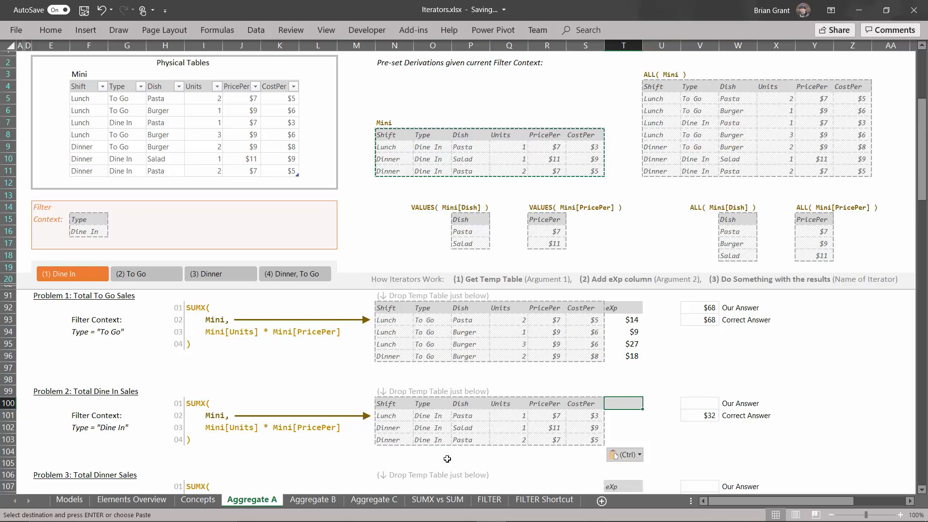
pyautogui.write('eX')
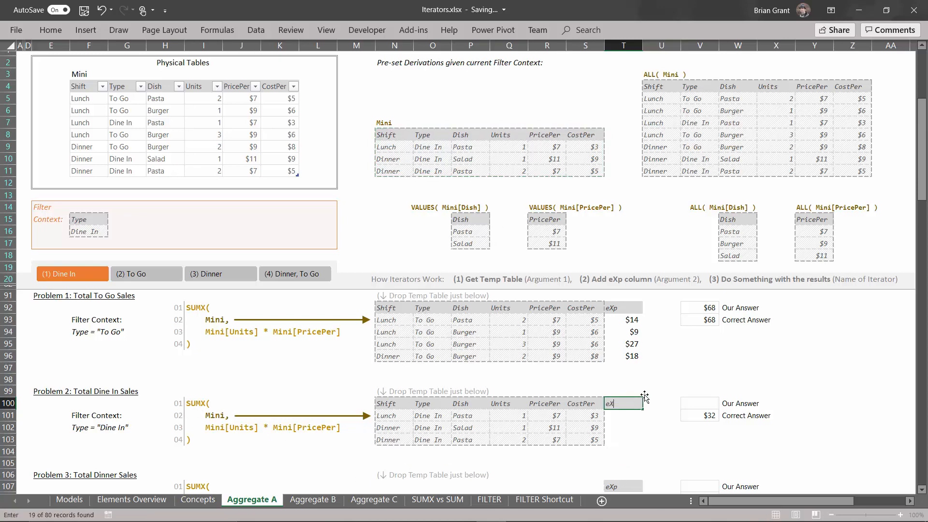
pyautogui.write('p')
pyautogui.press('Return')
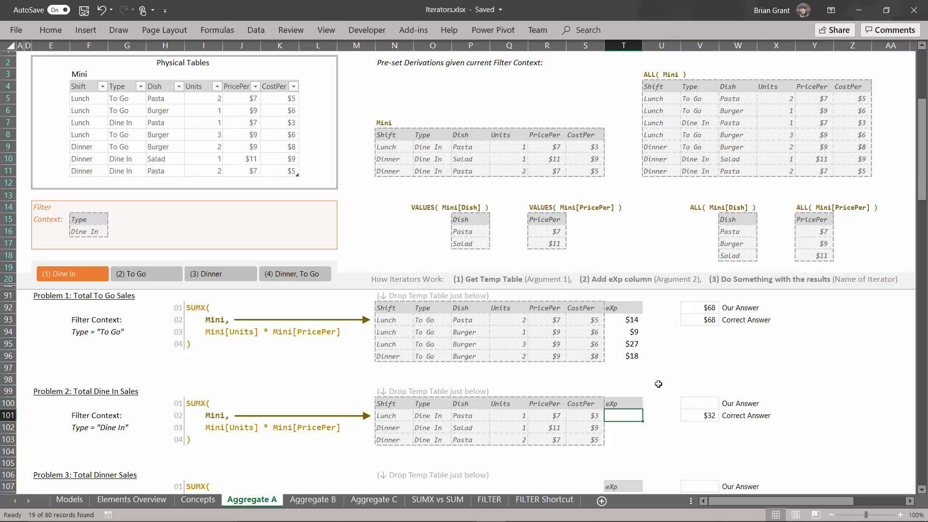
pyautogui.write('=')
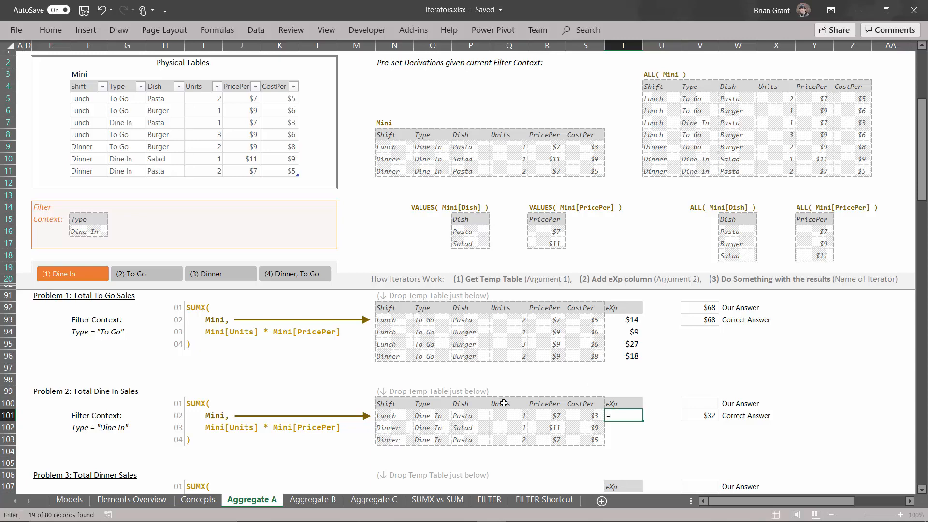
pyautogui.click(509, 418)
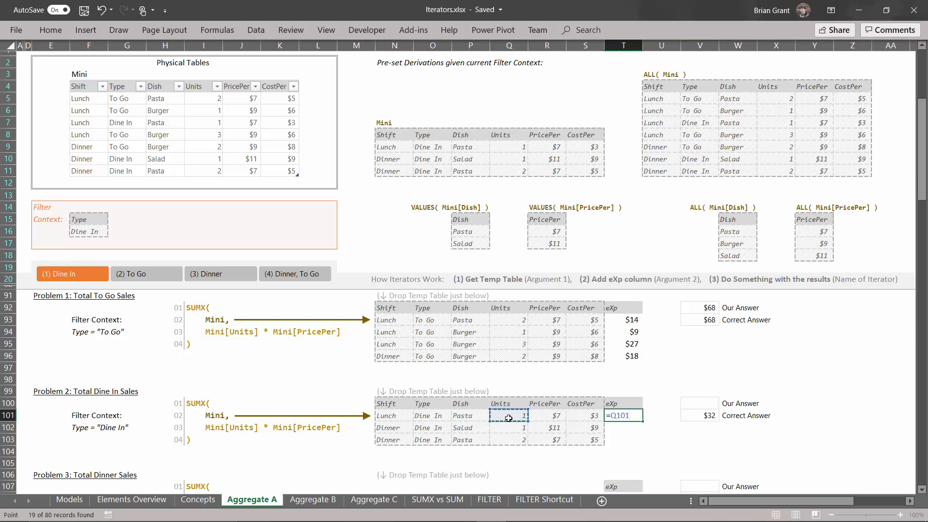
pyautogui.write('*')
pyautogui.click(545, 418)
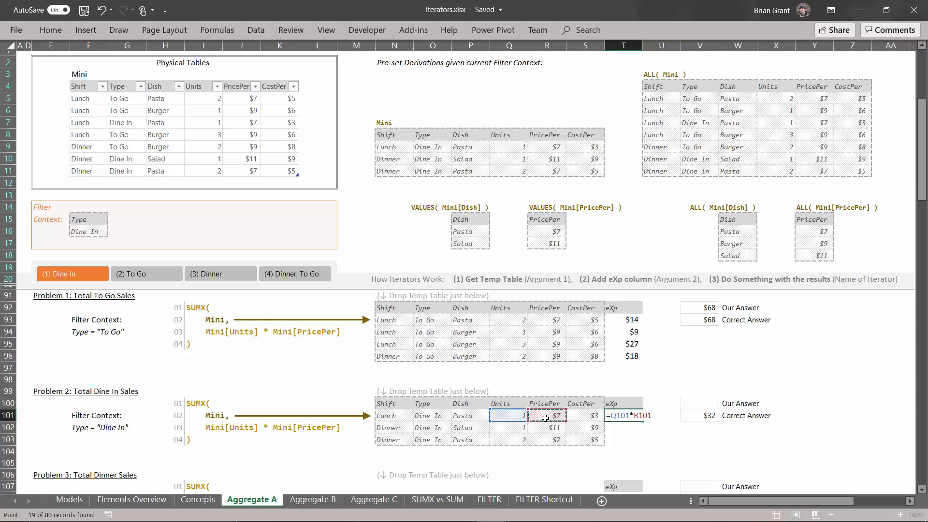
pyautogui.press('Return')
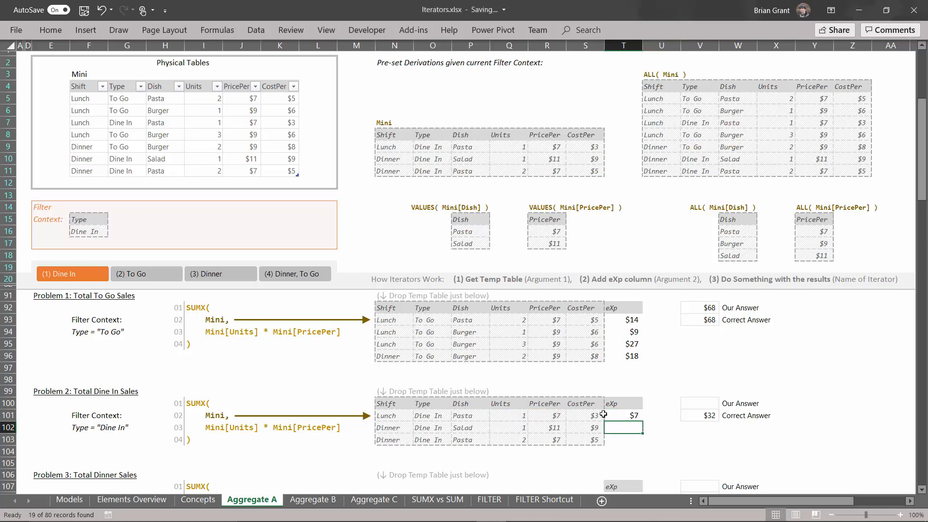
pyautogui.click(624, 415)
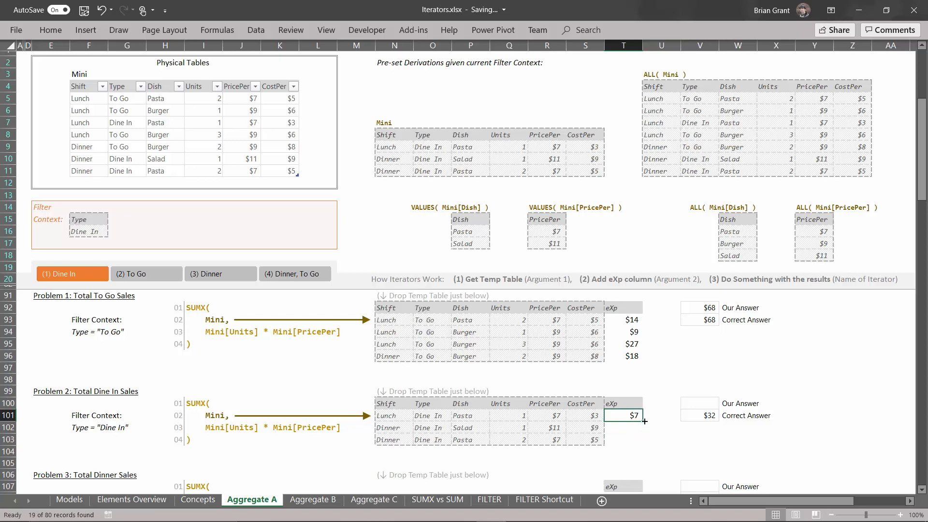
pyautogui.moveTo(645, 421); pyautogui.dragTo(643, 447)
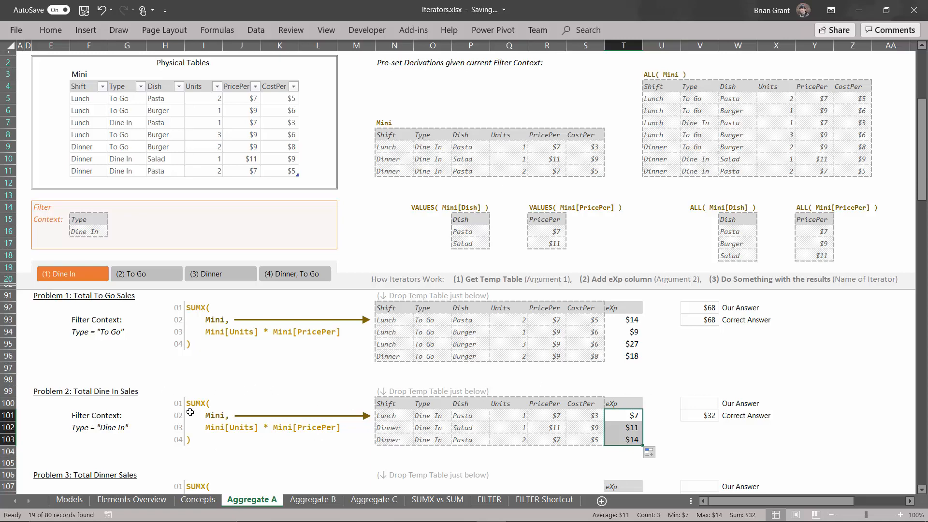
# Step: Total the eXp values in Problem 2's Our Answer cell V100 with =SUM(T101:T103)
pyautogui.click(717, 402)
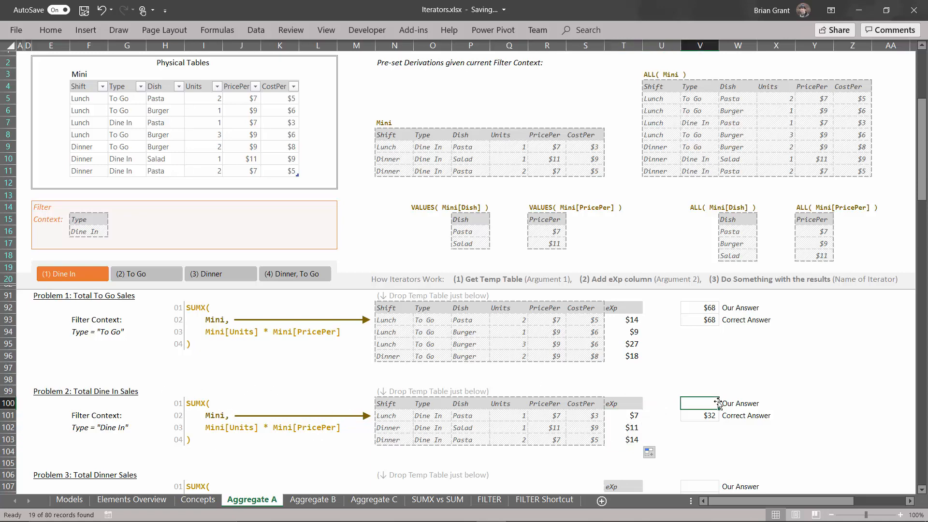
pyautogui.write('=sum(')
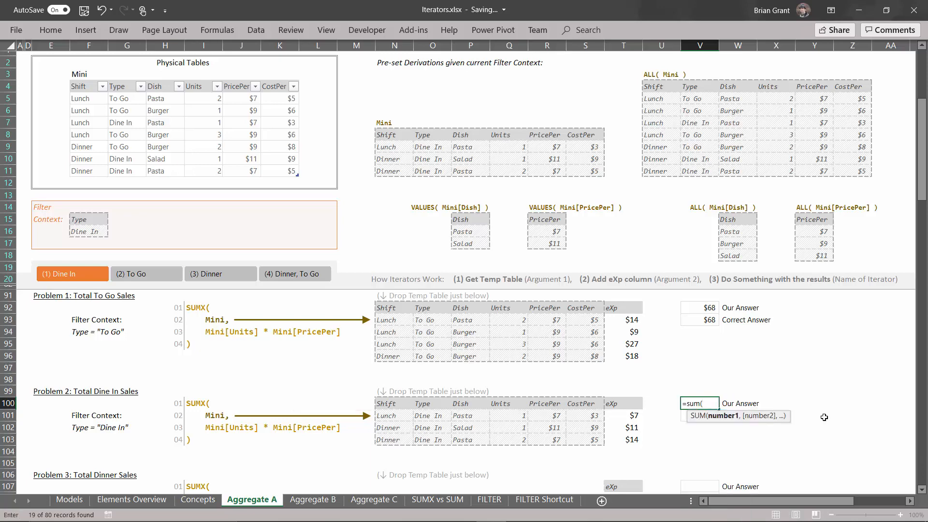
pyautogui.moveTo(616, 416); pyautogui.dragTo(616, 436)
pyautogui.write(')')
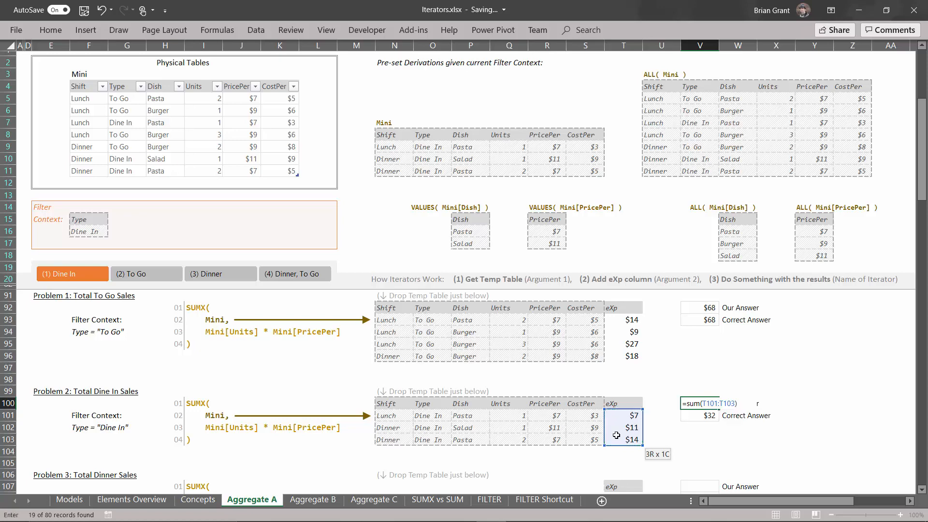
pyautogui.press('Return')
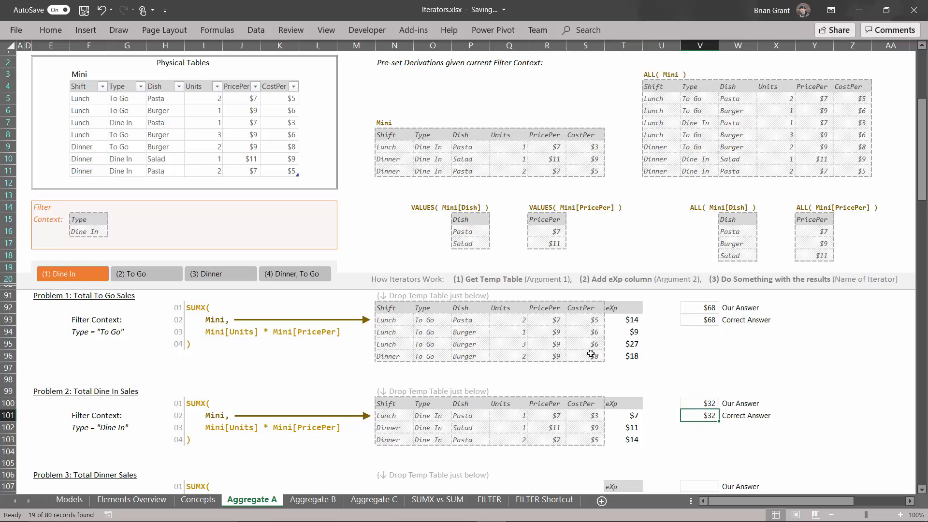
# Step: Apply the Dinner filter context and copy the derived Mini table with its headers to N107 for Problem 3
pyautogui.scroll(-2, 591, 354)
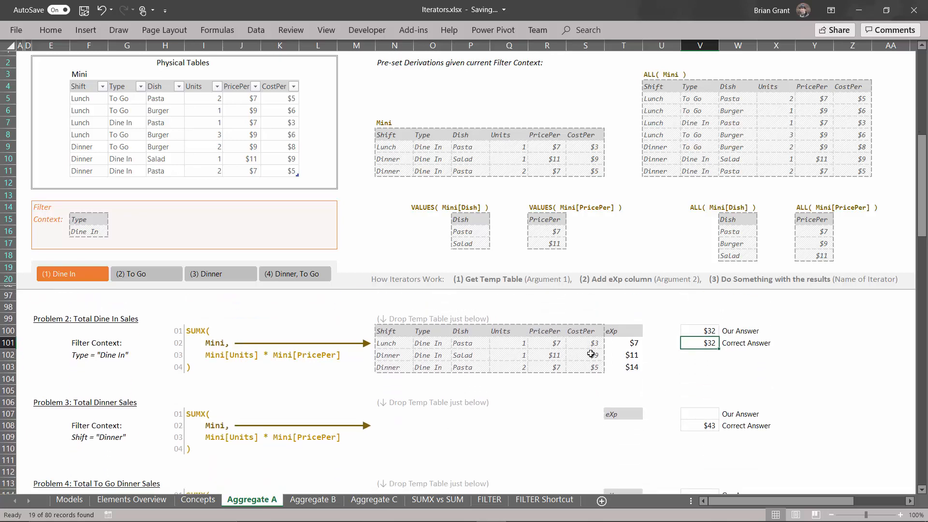
pyautogui.scroll(-1, 591, 355)
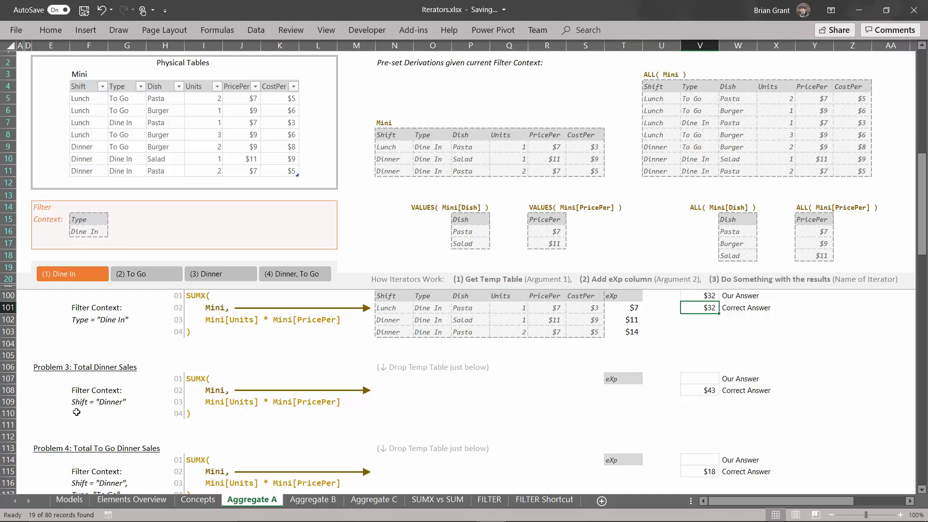
pyautogui.click(204, 282)
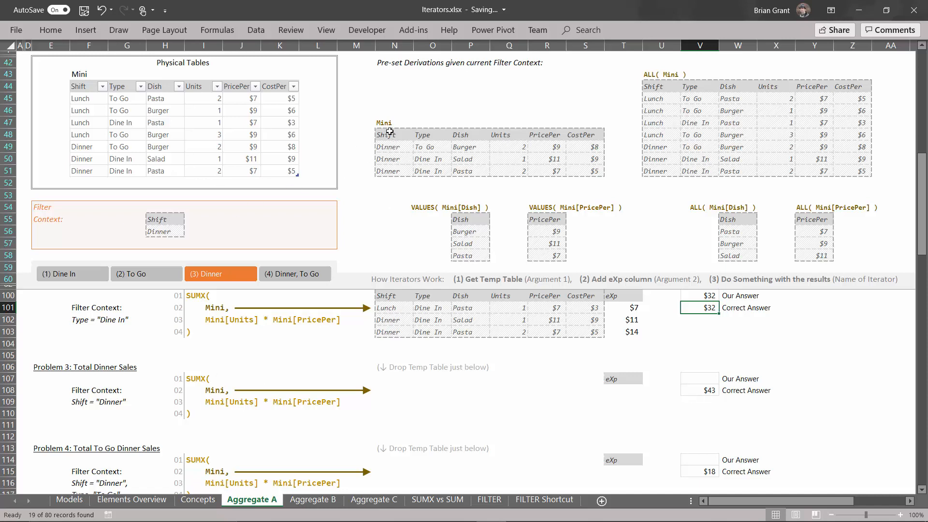
pyautogui.moveTo(389, 134); pyautogui.dragTo(596, 172)
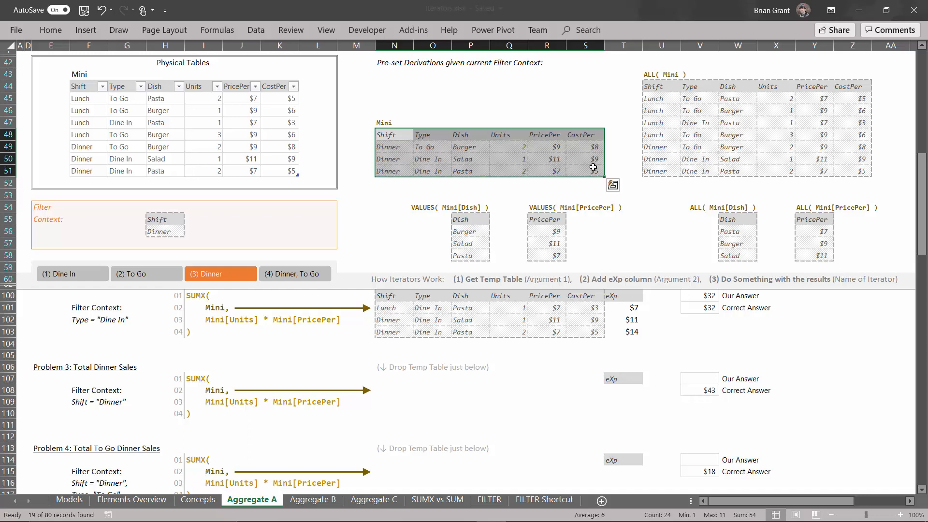
pyautogui.hotkey('ctrl', 'c')
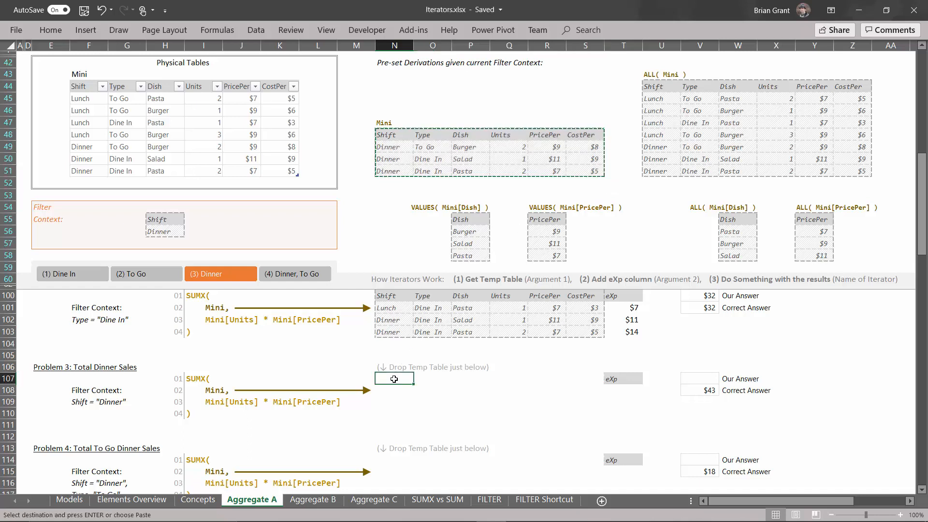
pyautogui.click(392, 379)
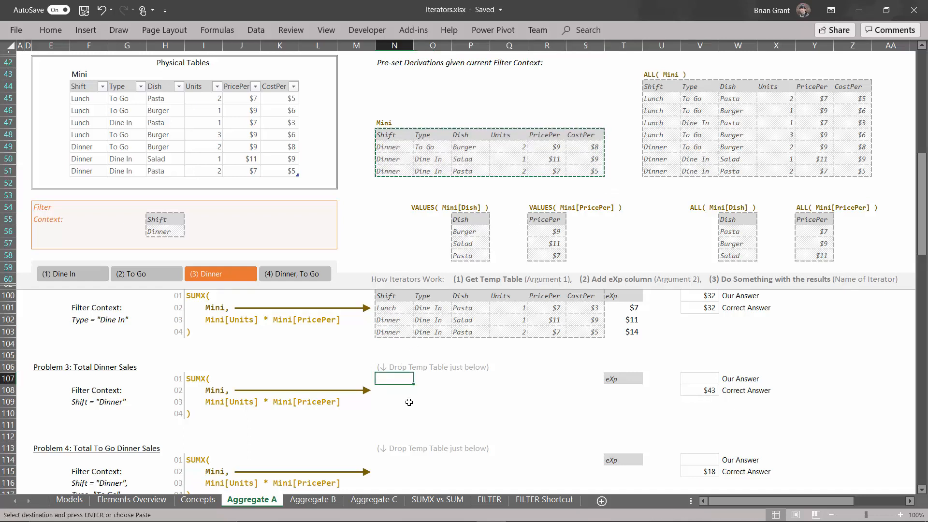
pyautogui.hotkey('ctrl', 'v')
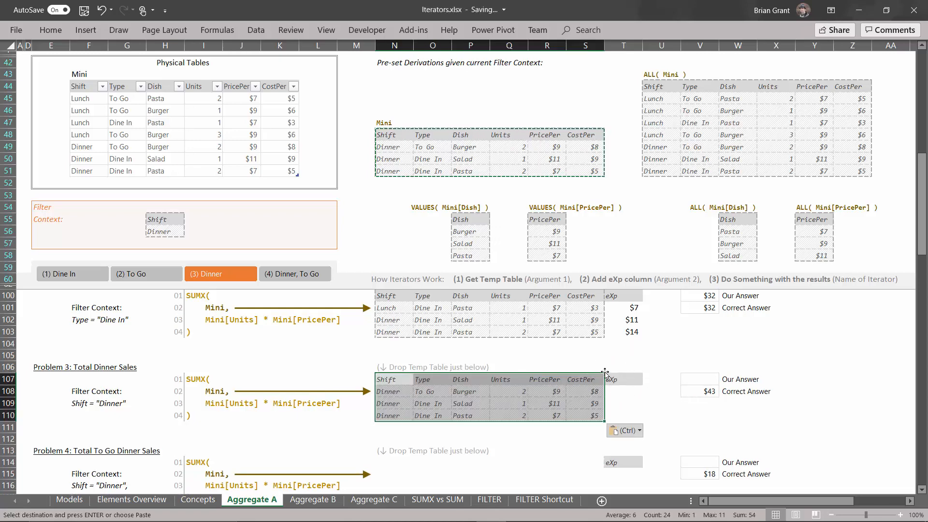
# Step: Fill Problem 3's eXp column, multiplying Units by PricePer with =Q108*R108 in T108 and extending it through T110
pyautogui.click(631, 395)
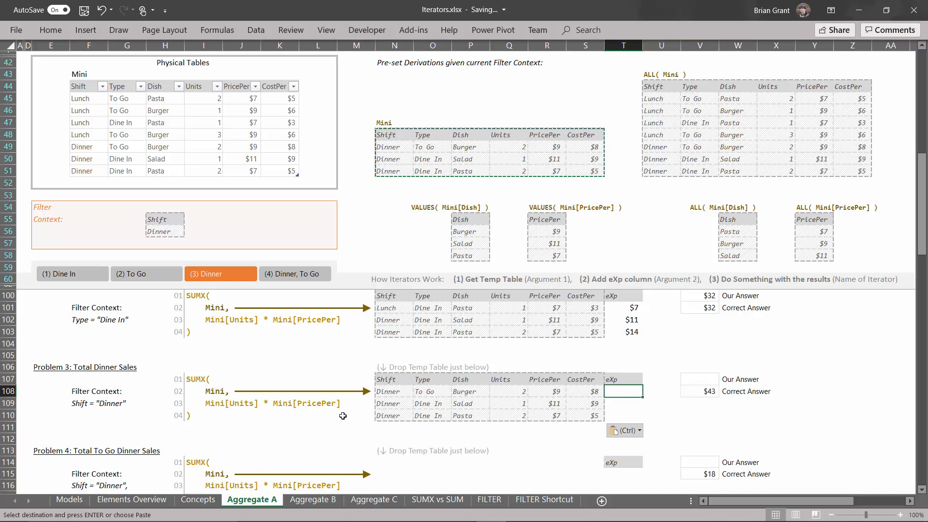
pyautogui.write('=')
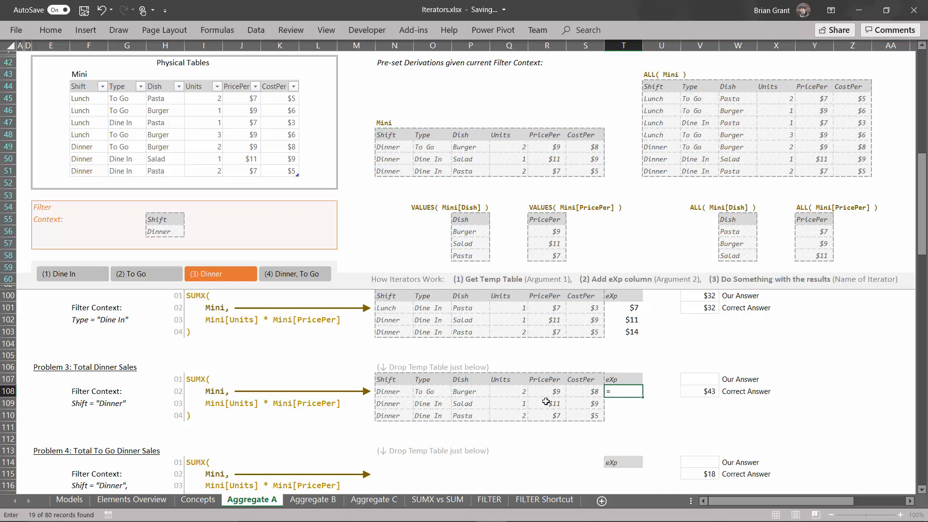
pyautogui.click(513, 392)
pyautogui.write('*')
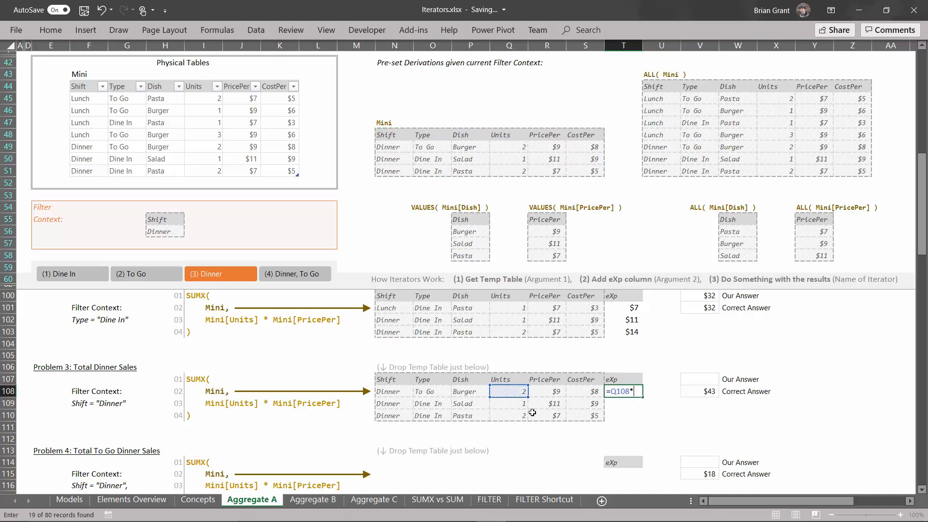
pyautogui.click(547, 394)
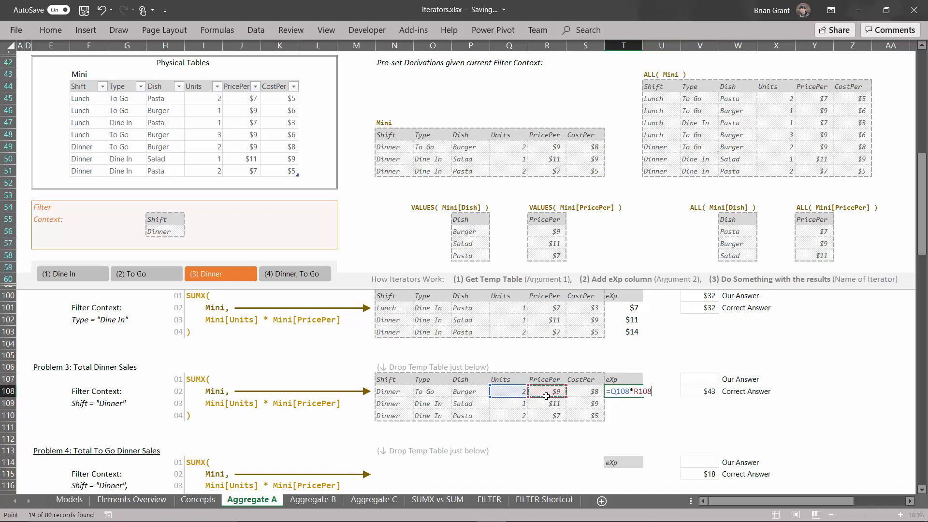
pyautogui.press('Return')
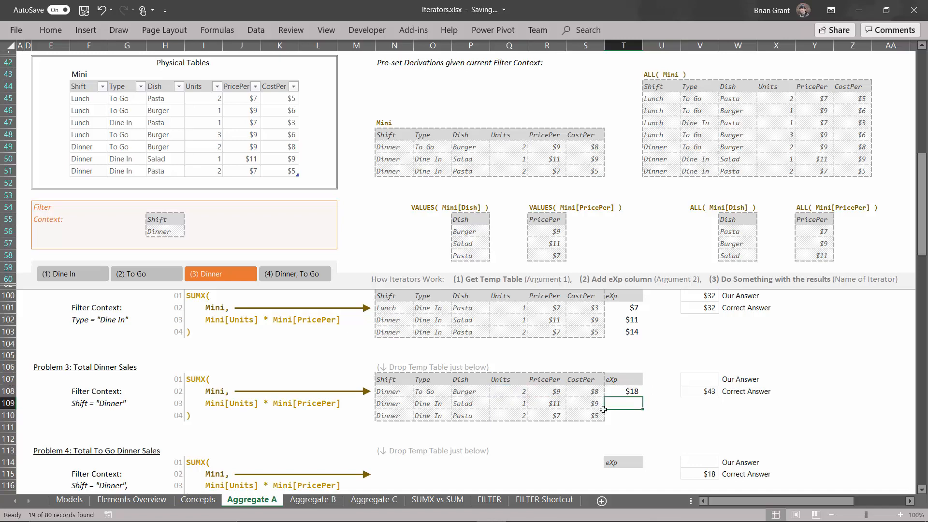
pyautogui.click(624, 391)
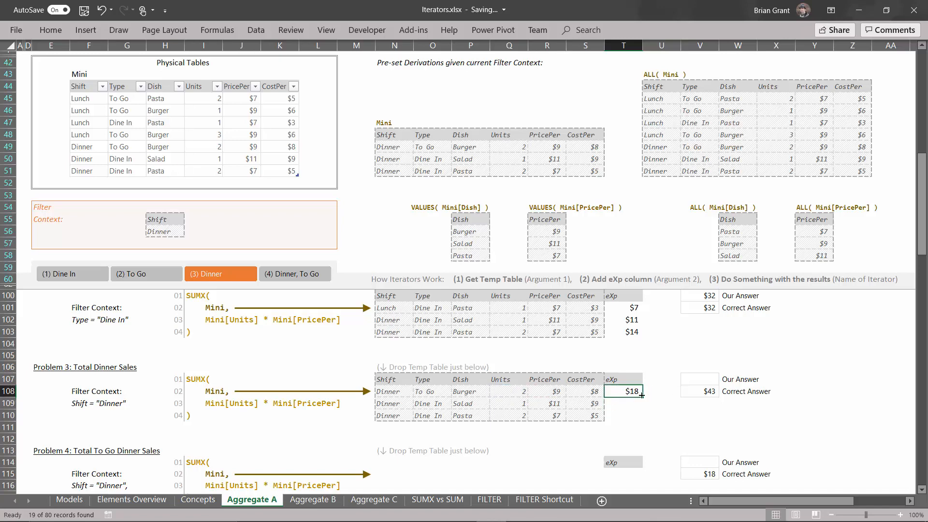
pyautogui.moveTo(642, 395); pyautogui.dragTo(656, 419)
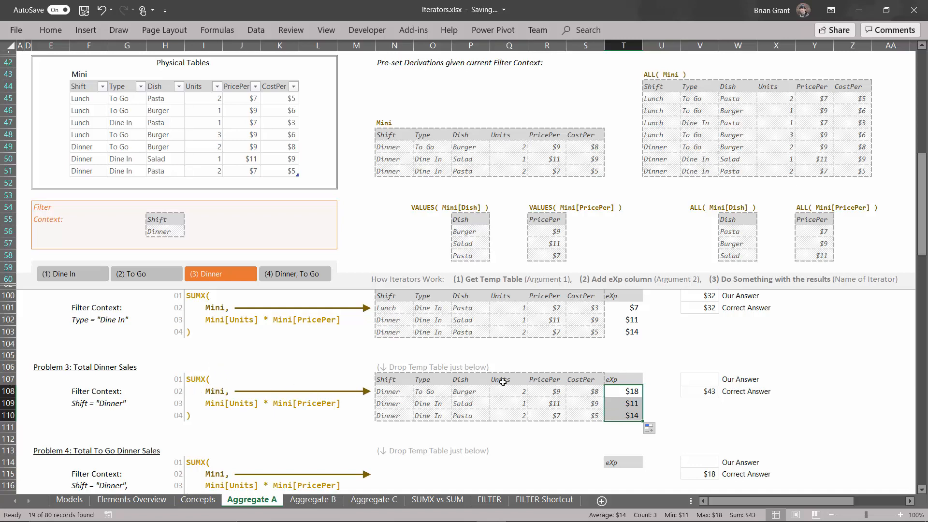
# Step: Total the eXp values in Problem 3's Our Answer cell V107 with =SUM(T108:T110)
pyautogui.click(704, 376)
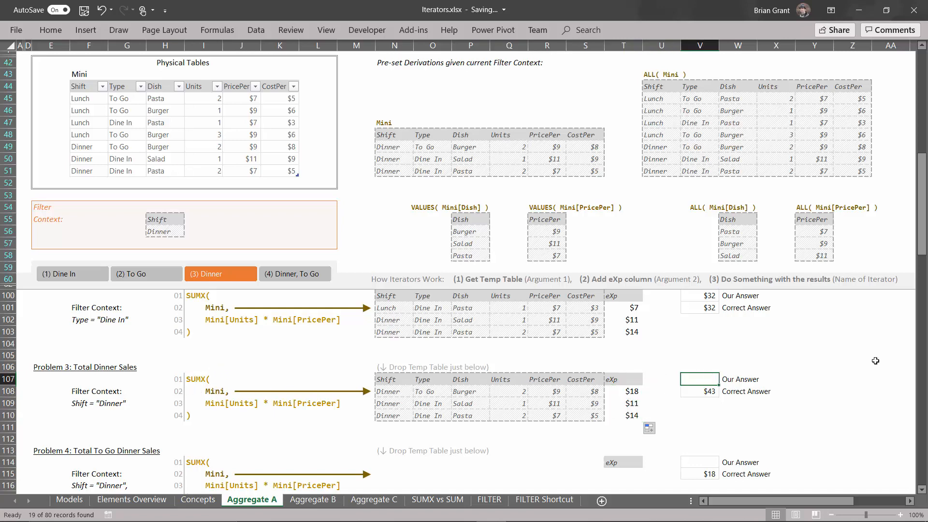
pyautogui.write('=sum(')
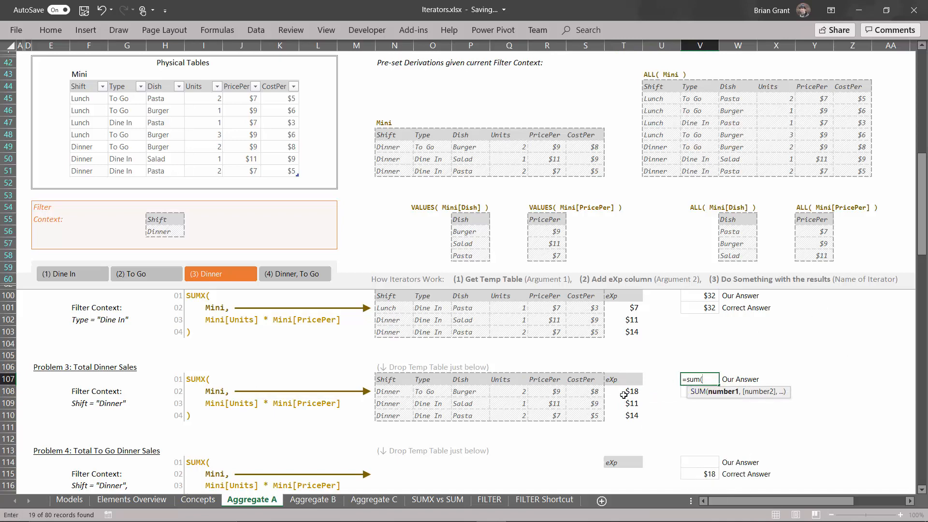
pyautogui.moveTo(619, 389); pyautogui.dragTo(617, 411)
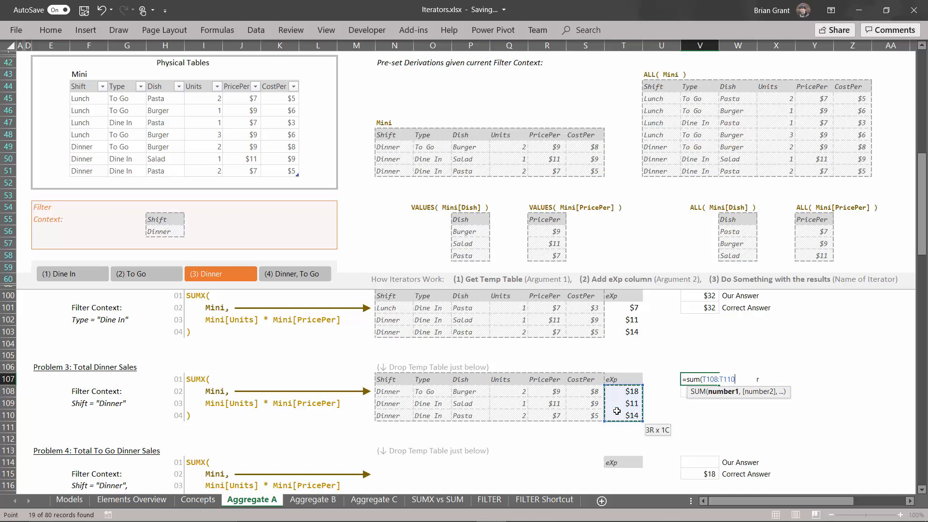
pyautogui.write(')')
pyautogui.press('Return')
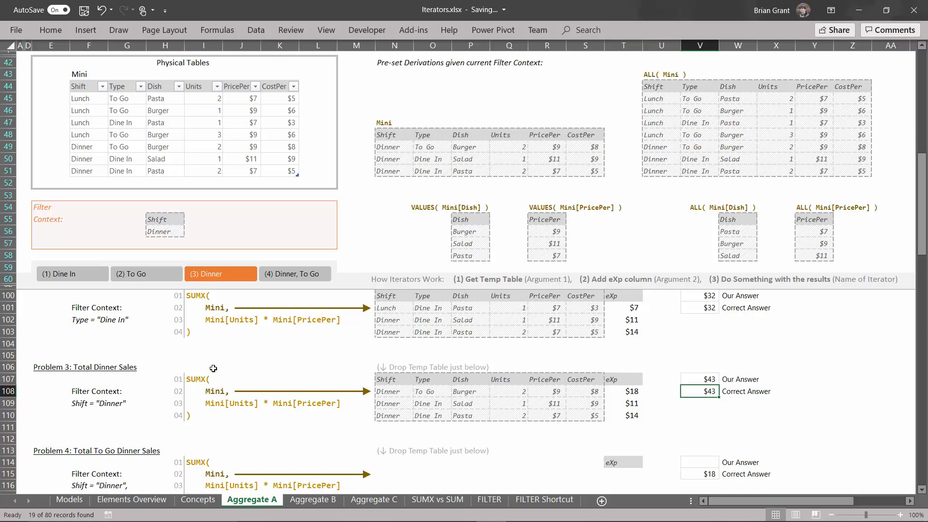
# Step: Apply the Dinner, To Go filter context and copy the derived Mini table with its headers to N114 for Problem 4
pyautogui.scroll(3, 213, 368)
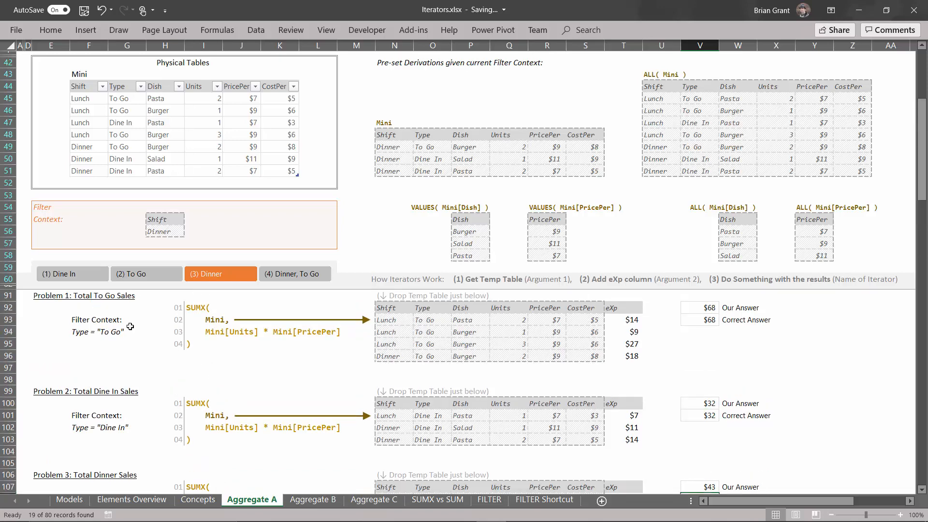
pyautogui.scroll(-3, 125, 418)
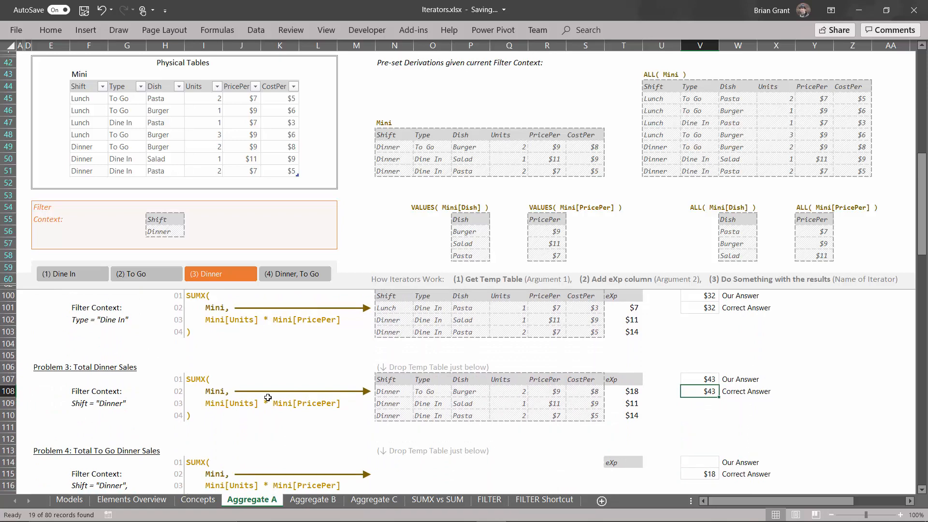
pyautogui.scroll(-2, 268, 397)
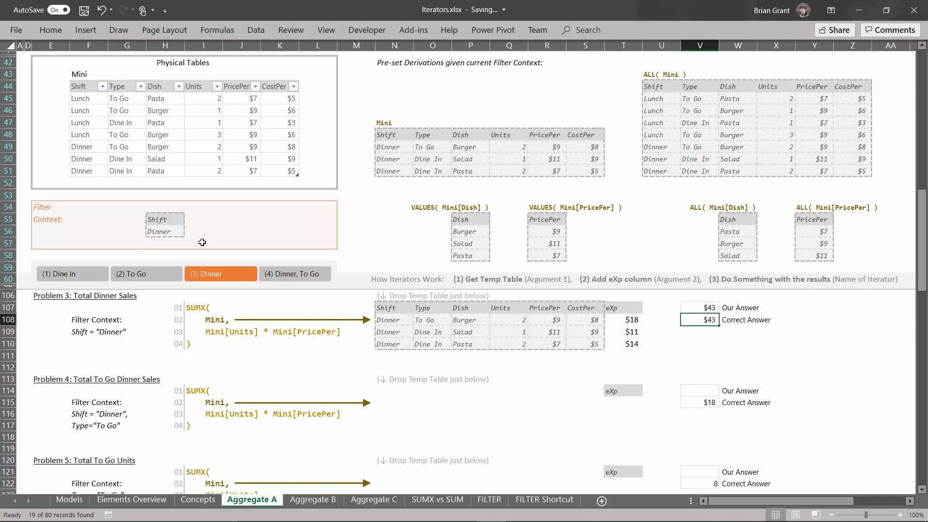
pyautogui.click(285, 278)
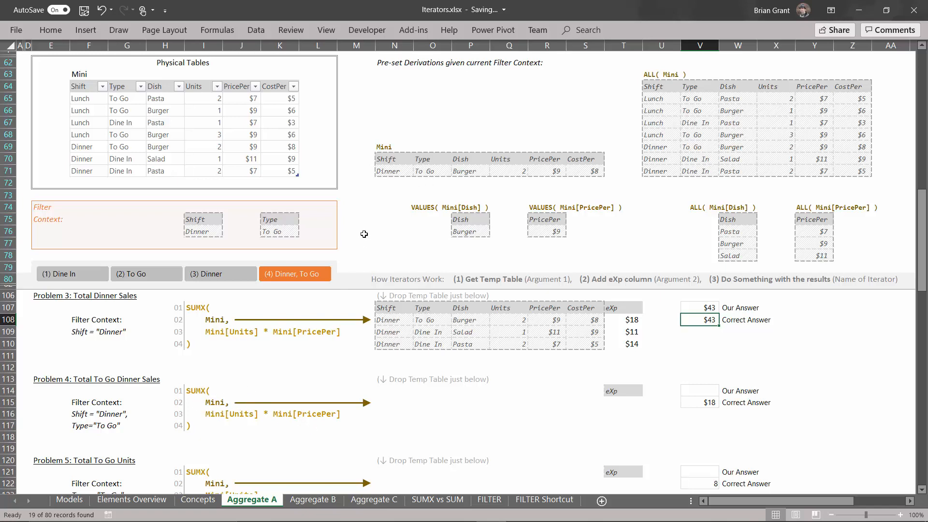
pyautogui.moveTo(386, 159); pyautogui.dragTo(586, 172)
pyautogui.hotkey('ctrl', 'c')
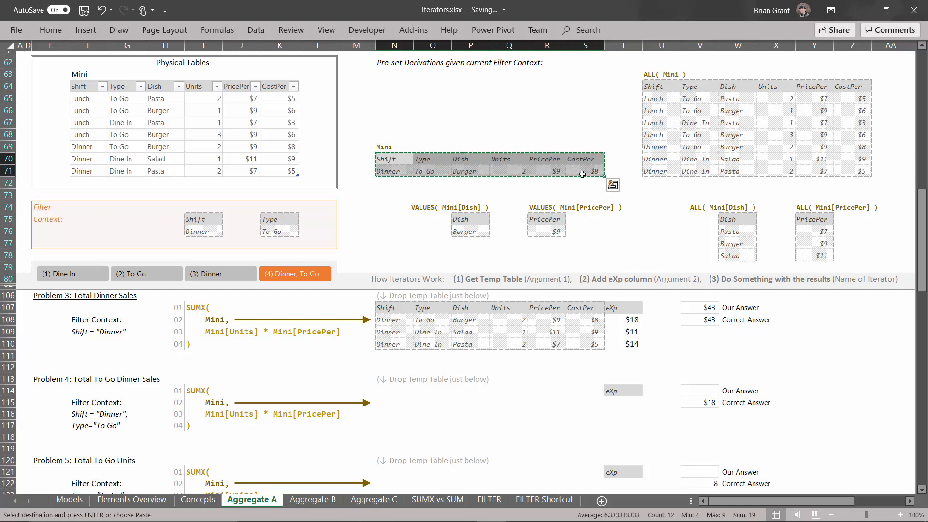
pyautogui.click(390, 392)
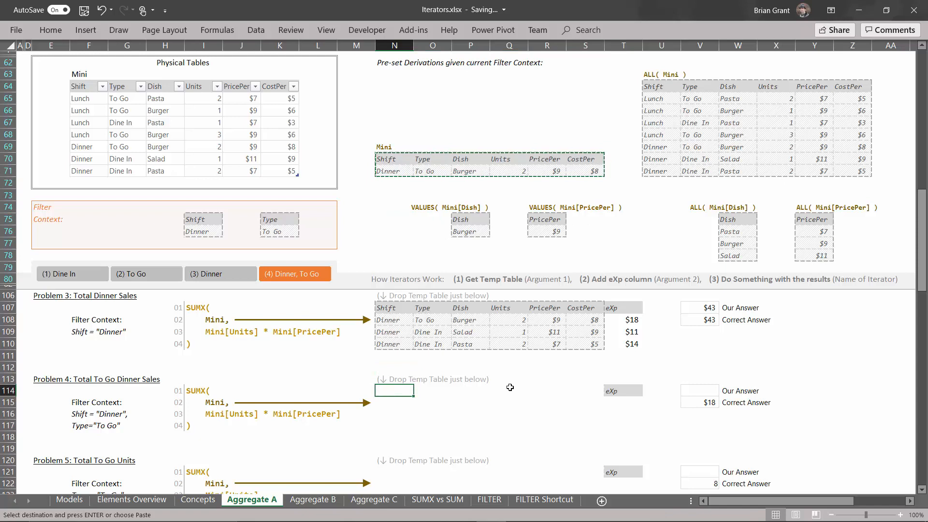
pyautogui.hotkey('ctrl', 'v')
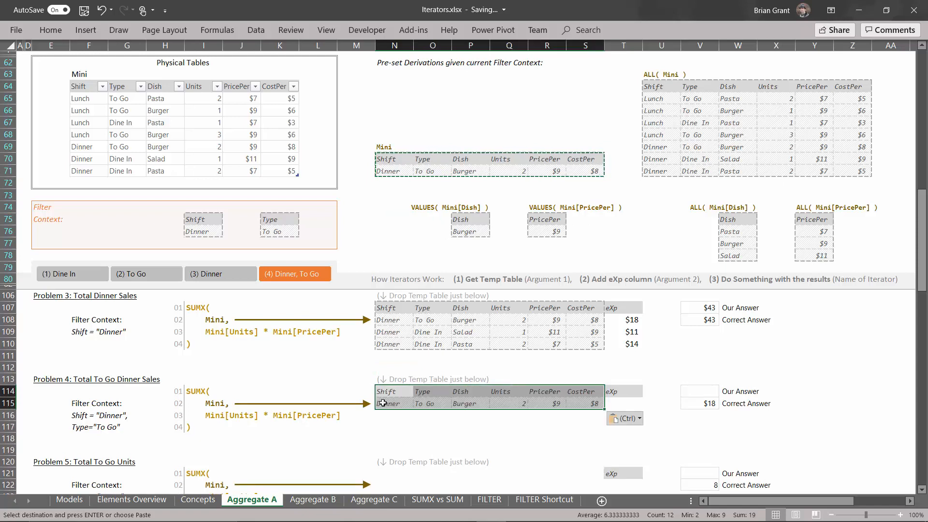
# Step: Fill Problem 4's eXp cell T115 by multiplying Units by PricePer with =Q115*R115
pyautogui.click(621, 406)
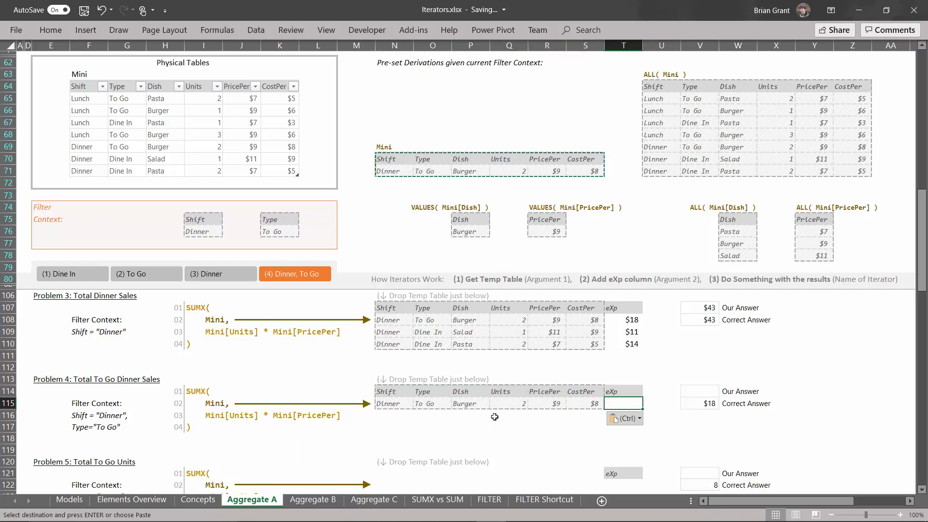
pyautogui.write('=')
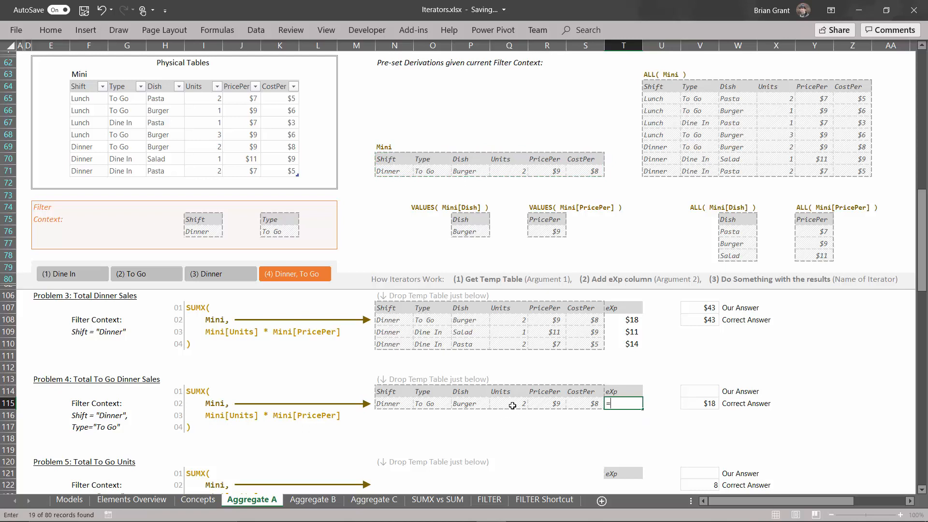
pyautogui.click(512, 404)
pyautogui.write('*')
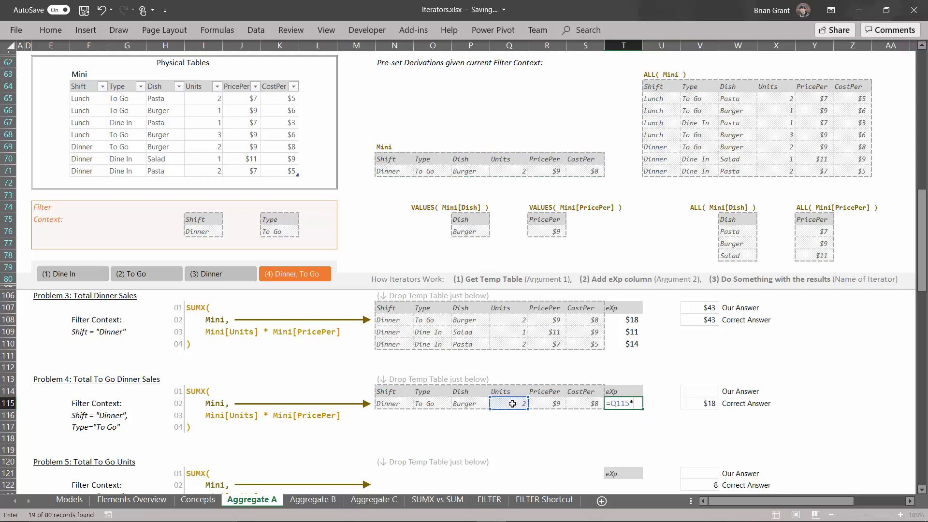
pyautogui.click(540, 404)
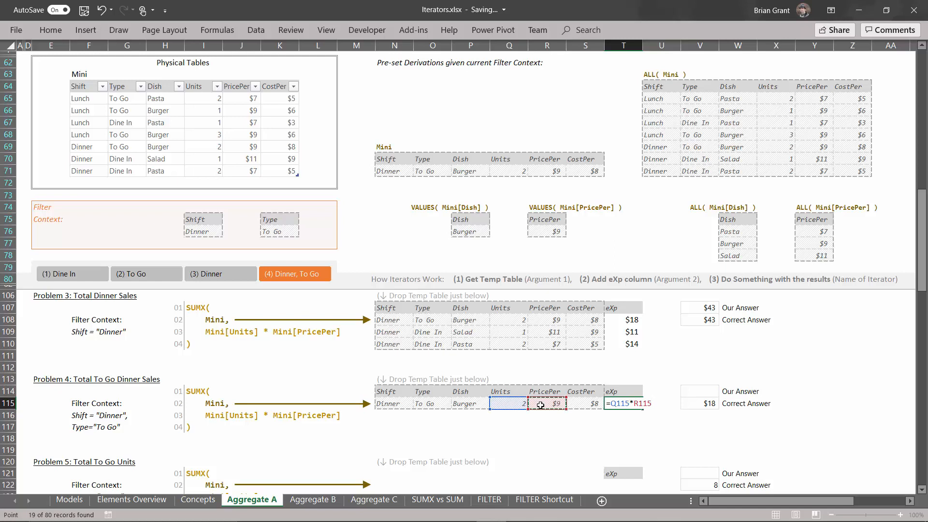
pyautogui.press('Return')
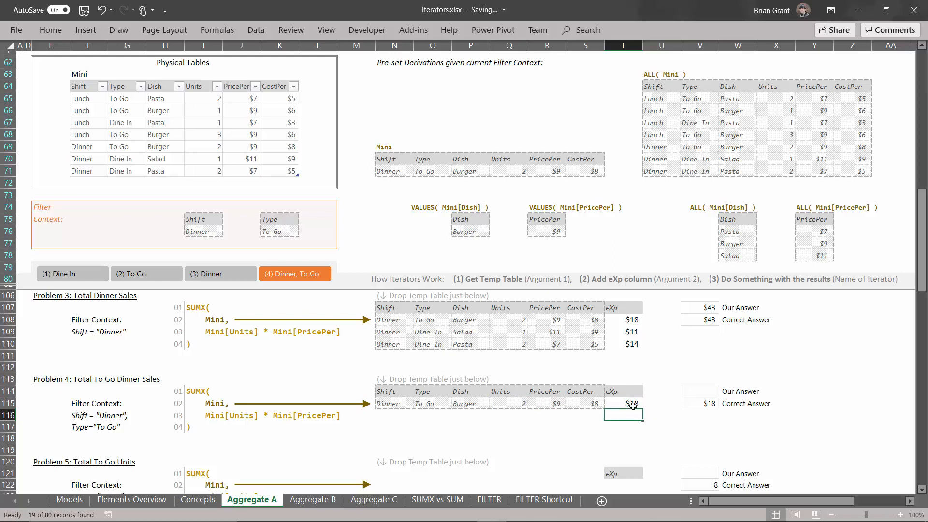
# Step: Total the eXp value in Problem 4's Our Answer cell V114 with =SUM(T115)
pyautogui.click(692, 391)
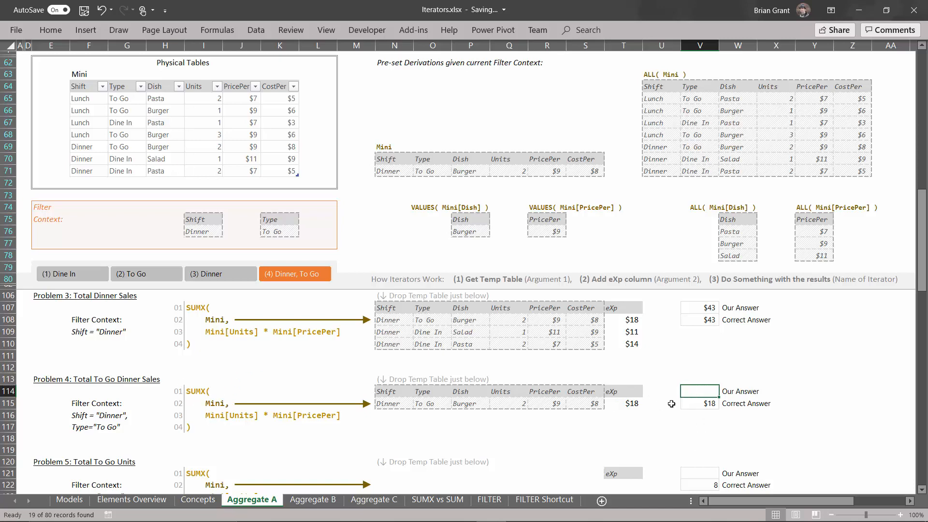
pyautogui.write('=sum')
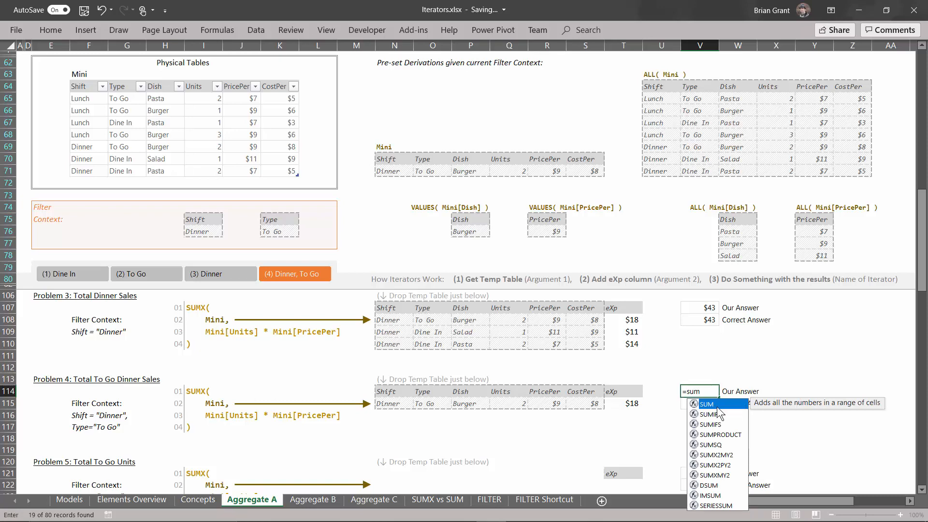
pyautogui.press('Tab')
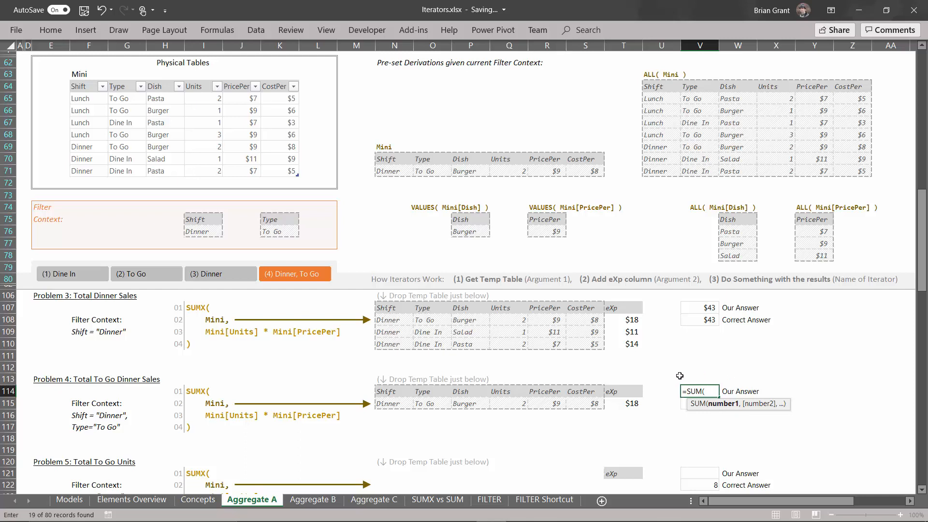
pyautogui.click(620, 401)
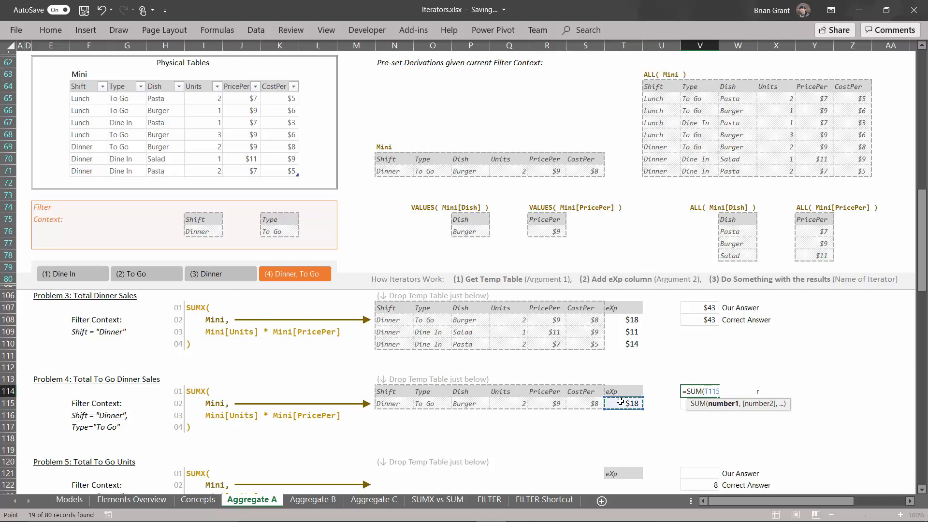
pyautogui.write(')')
pyautogui.press('Return')
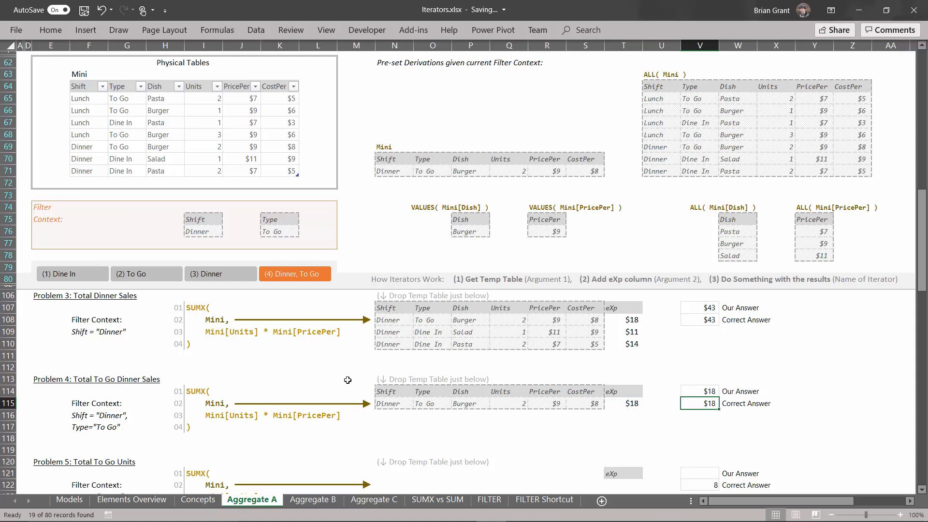
# Step: Apply the To Go filter context and copy the derived Mini table with its headers to N121 for Problem 5
pyautogui.scroll(-4, 347, 381)
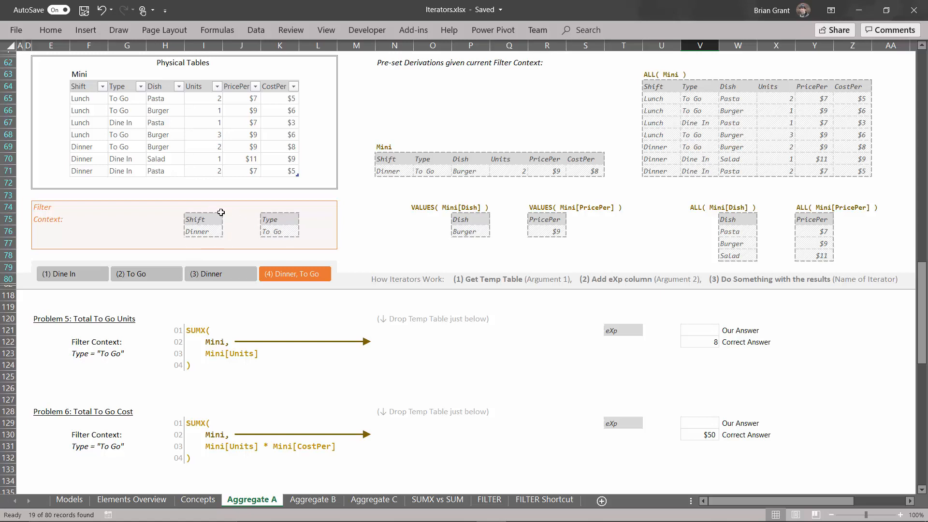
pyautogui.click(153, 276)
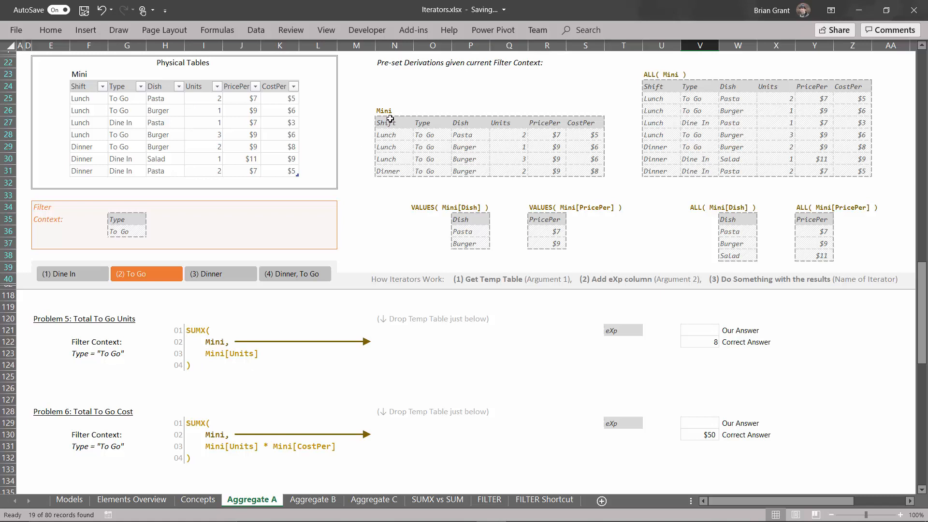
pyautogui.moveTo(390, 119); pyautogui.dragTo(599, 168)
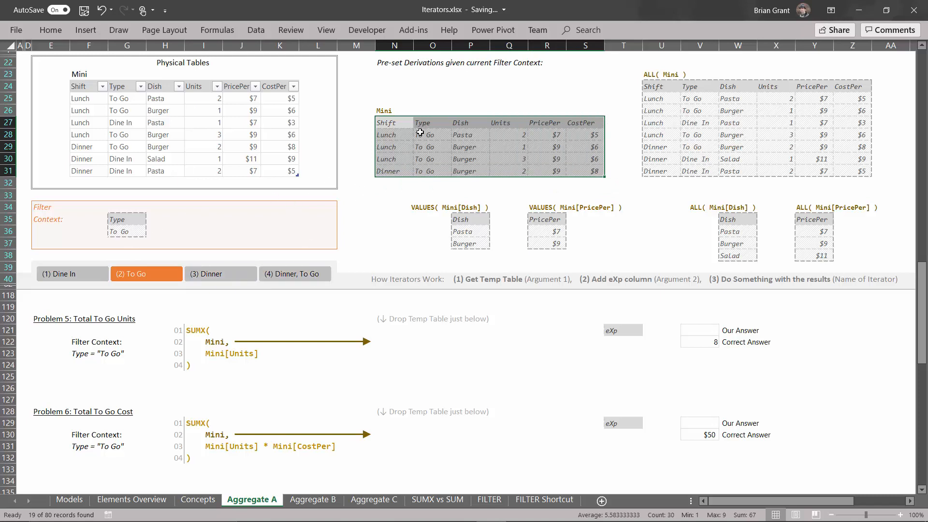
pyautogui.hotkey('ctrl', 'c')
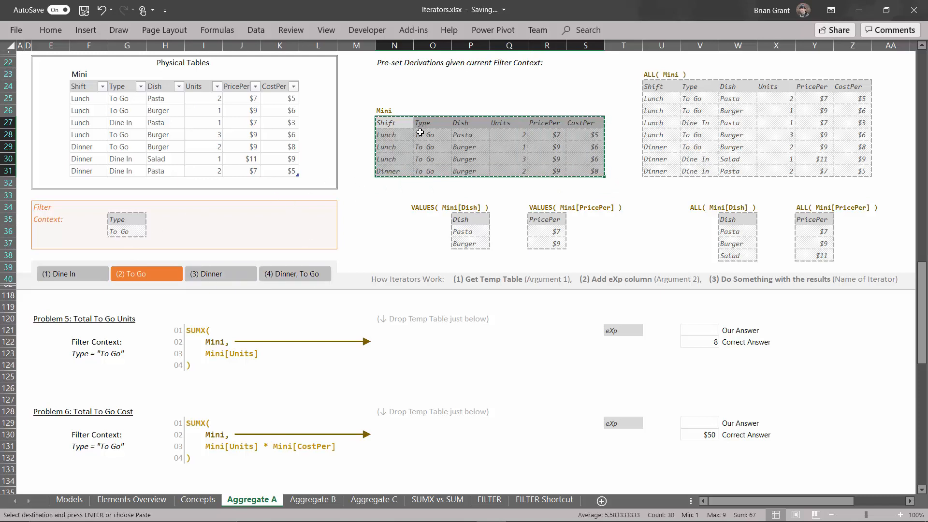
pyautogui.click(381, 329)
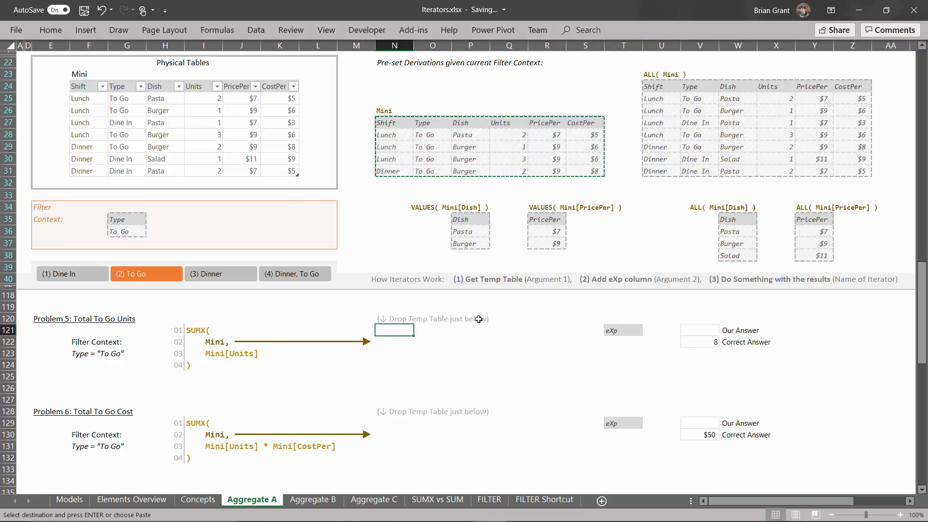
pyautogui.hotkey('ctrl', 'v')
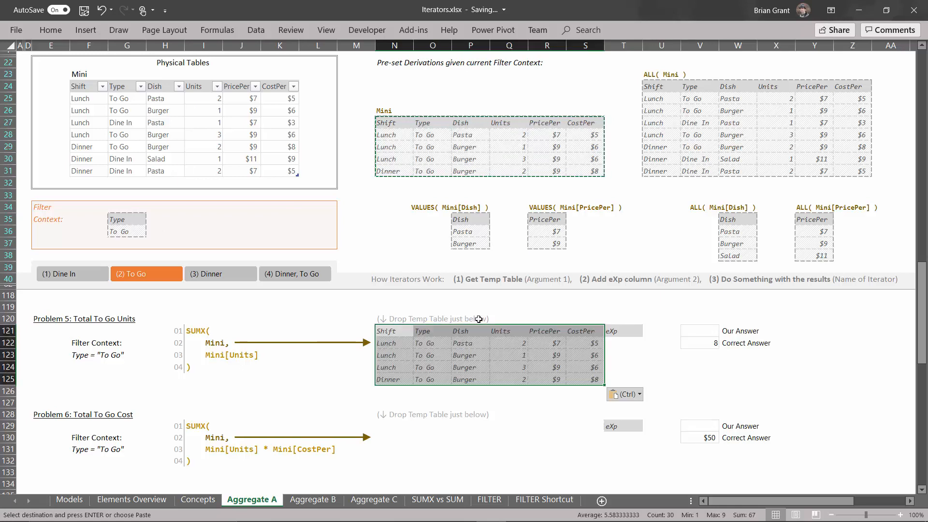
# Step: Fill Problem 5's eXp column with the Units values, entering =Q122 in T122 and extending it through T125
pyautogui.click(624, 343)
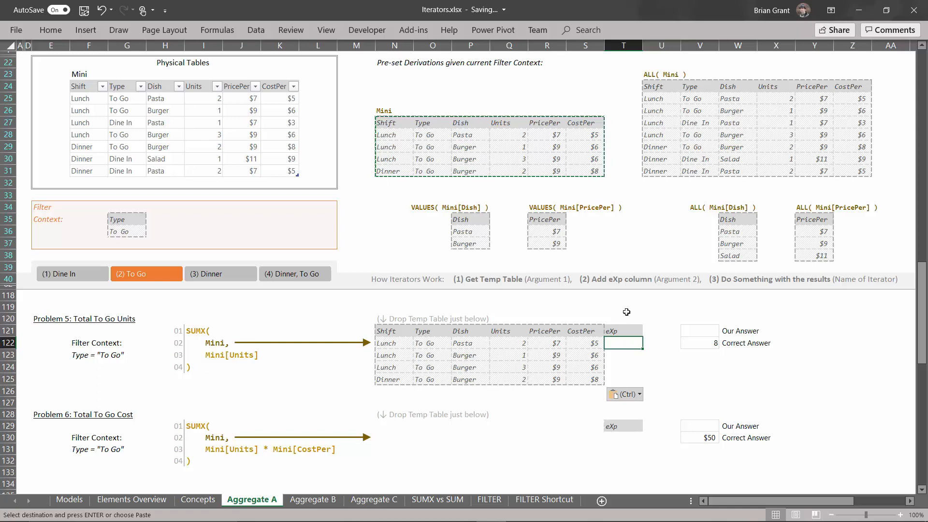
pyautogui.write('=')
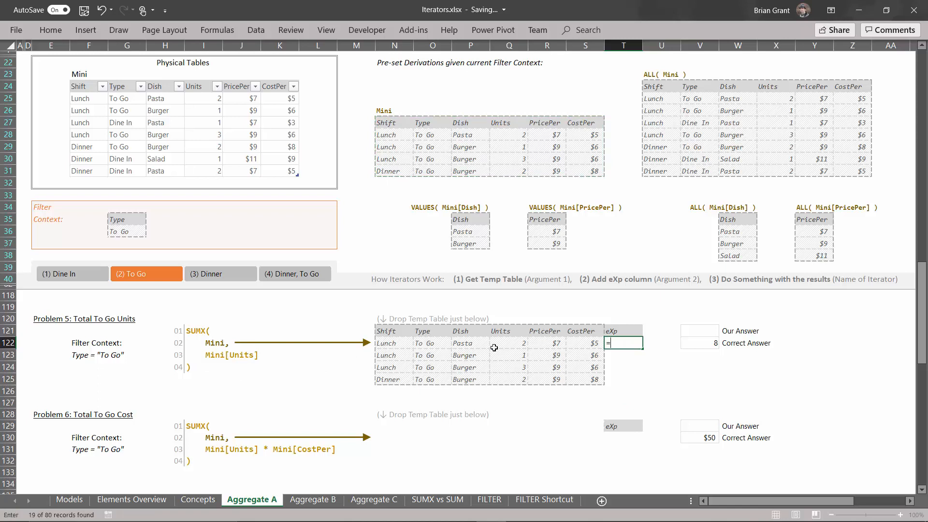
pyautogui.click(519, 344)
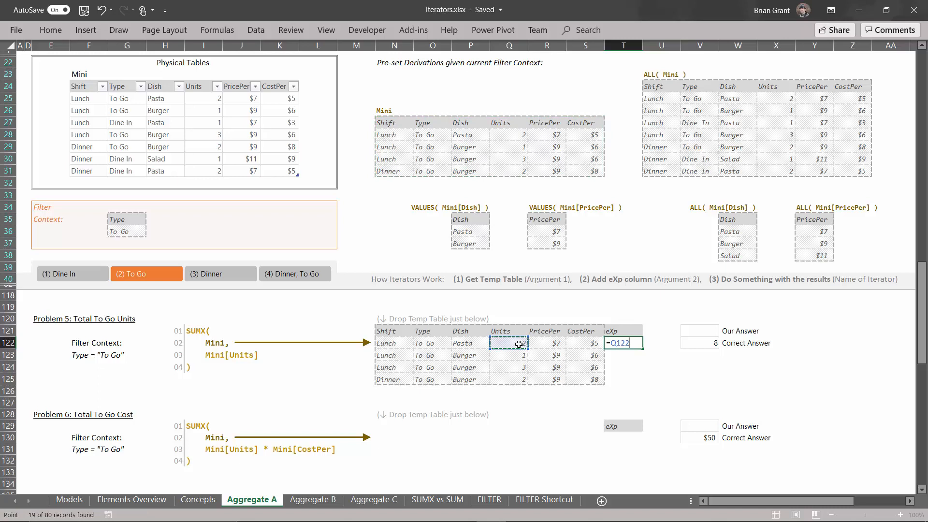
pyautogui.press('Return')
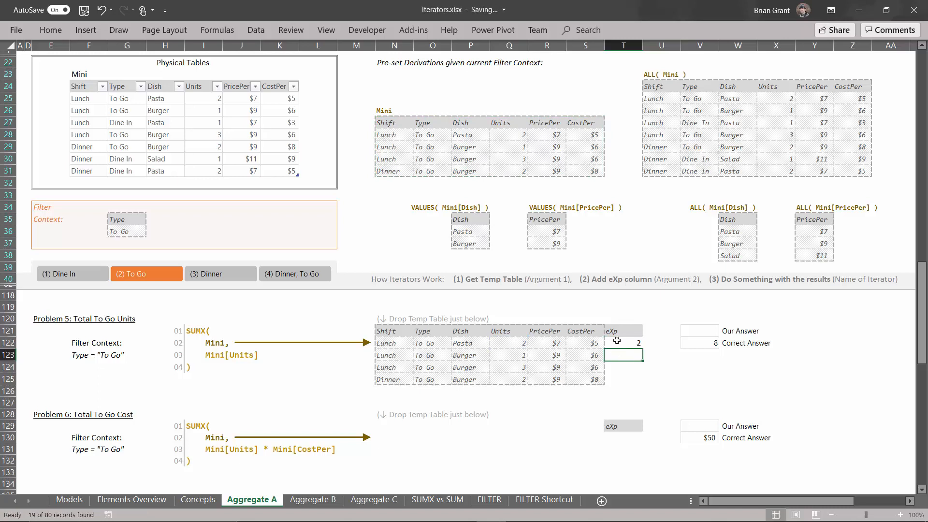
pyautogui.click(618, 342)
pyautogui.moveTo(640, 349); pyautogui.dragTo(641, 383)
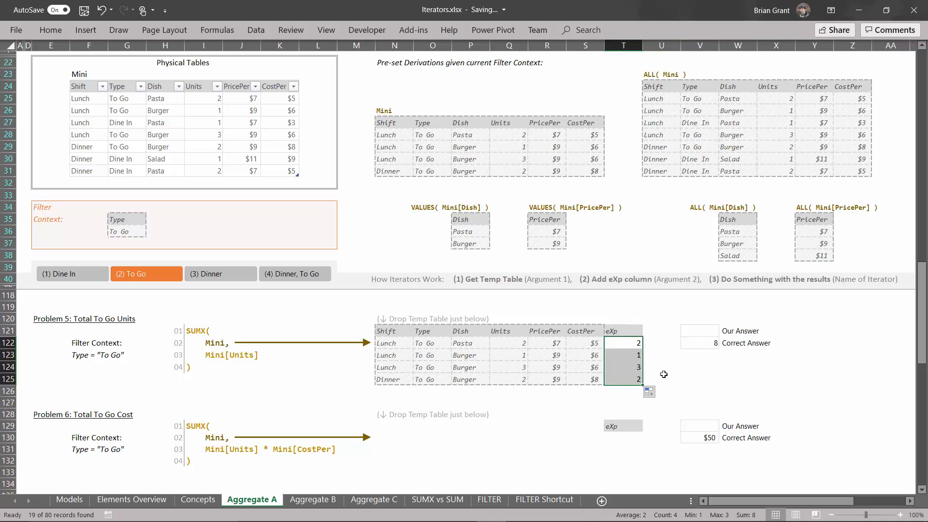
# Step: Total the eXp values in Problem 5's Our Answer cell V121 with =SUM(T122:T125)
pyautogui.click(706, 329)
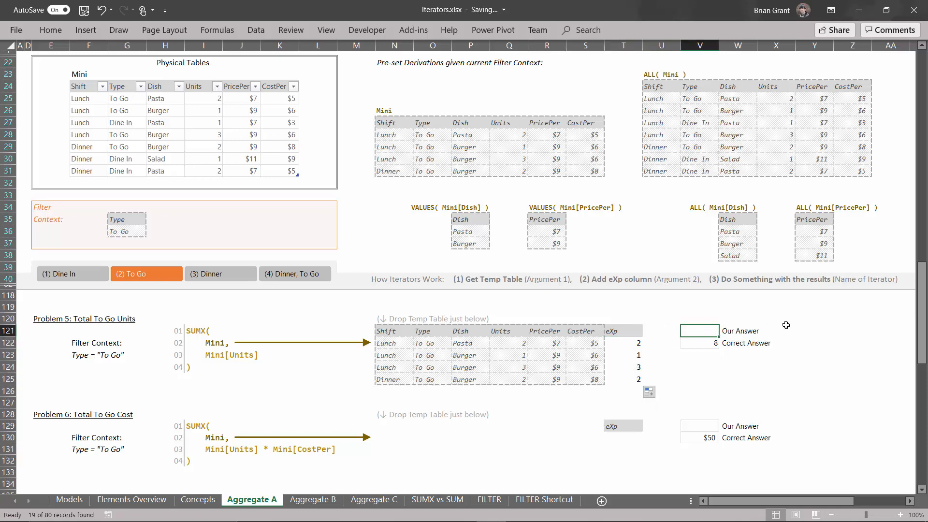
pyautogui.press('F2')
pyautogui.write('=')
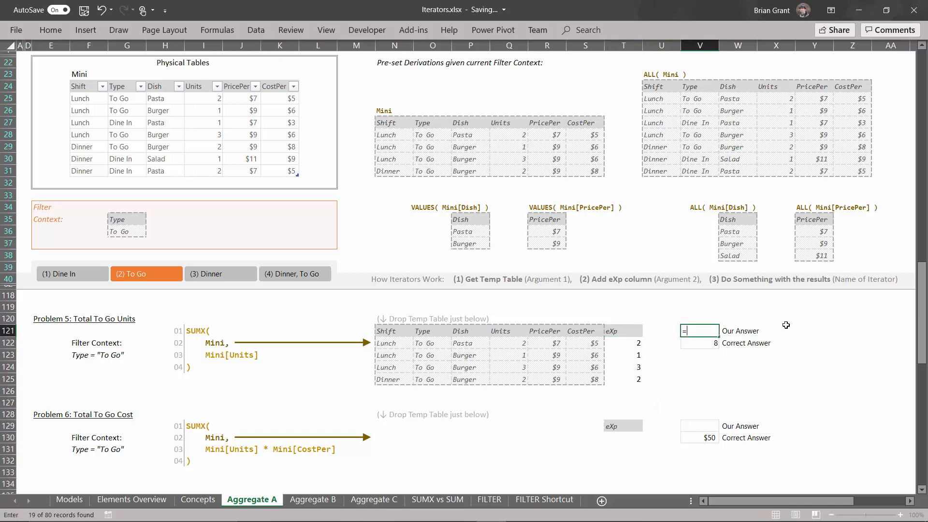
pyautogui.write('sum')
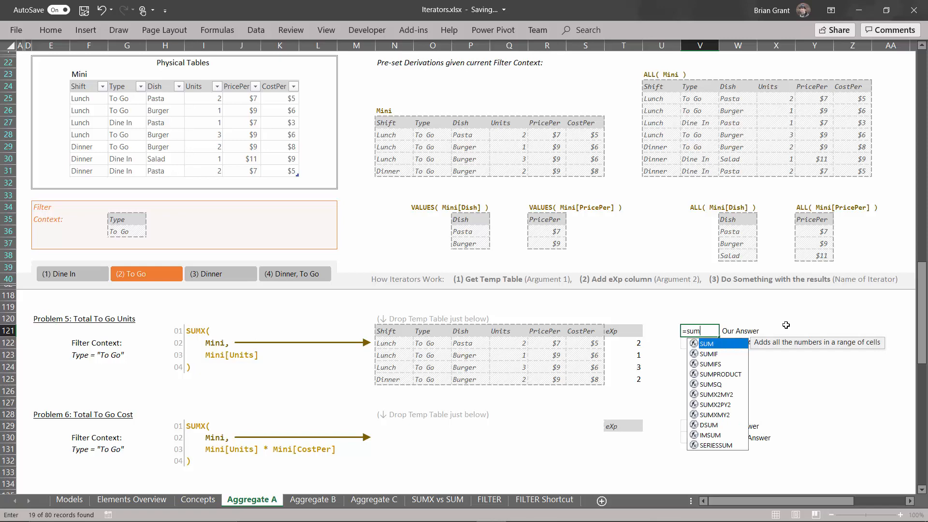
pyautogui.write('(')
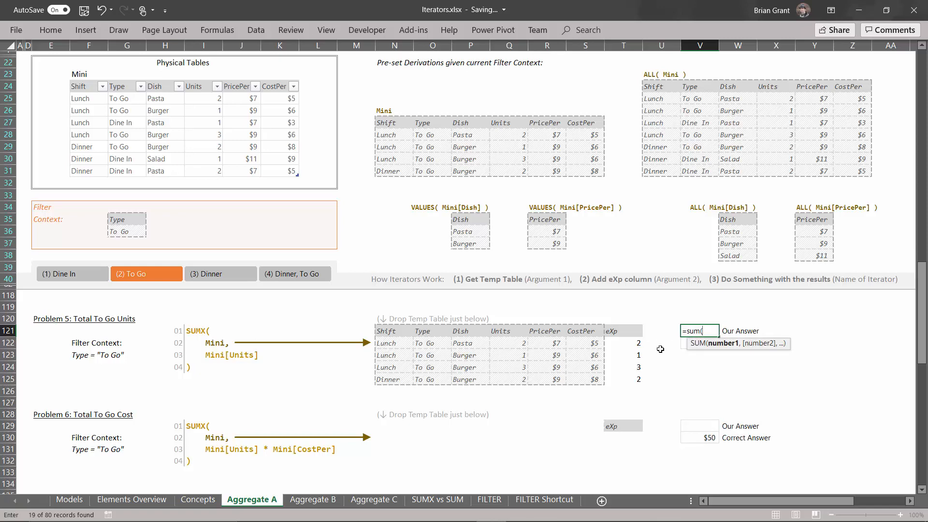
pyautogui.moveTo(624, 345); pyautogui.dragTo(620, 376)
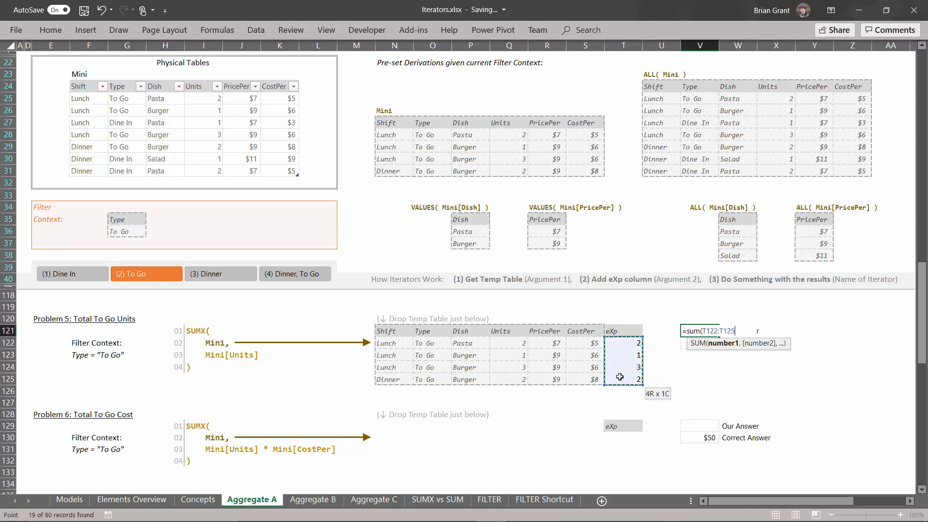
pyautogui.write(')')
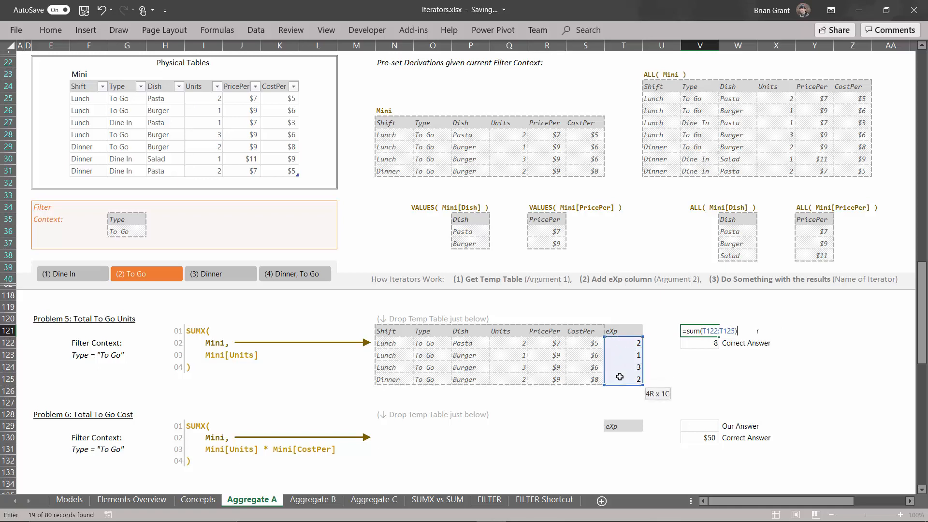
pyautogui.press('Return')
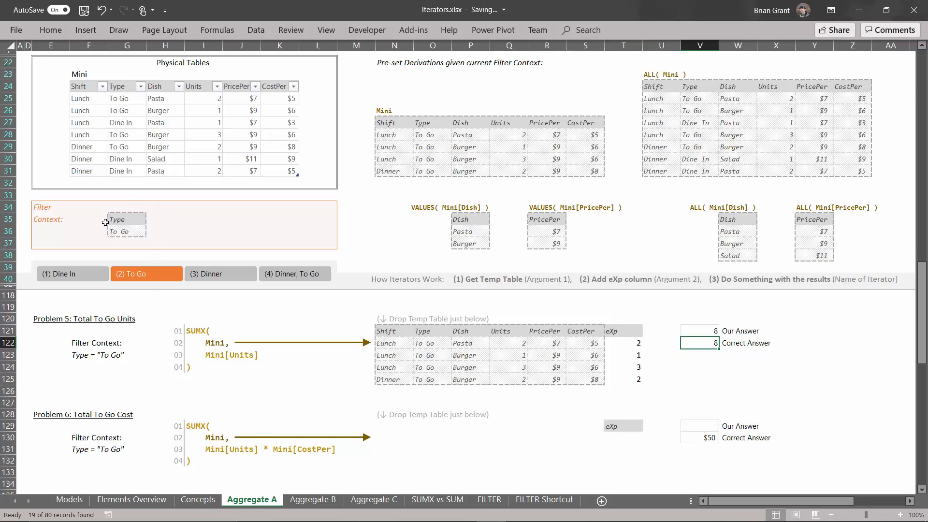
# Step: Reapply the To Go filter context and copy the derived Mini table with its headers to N129 for Problem 6
pyautogui.click(205, 274)
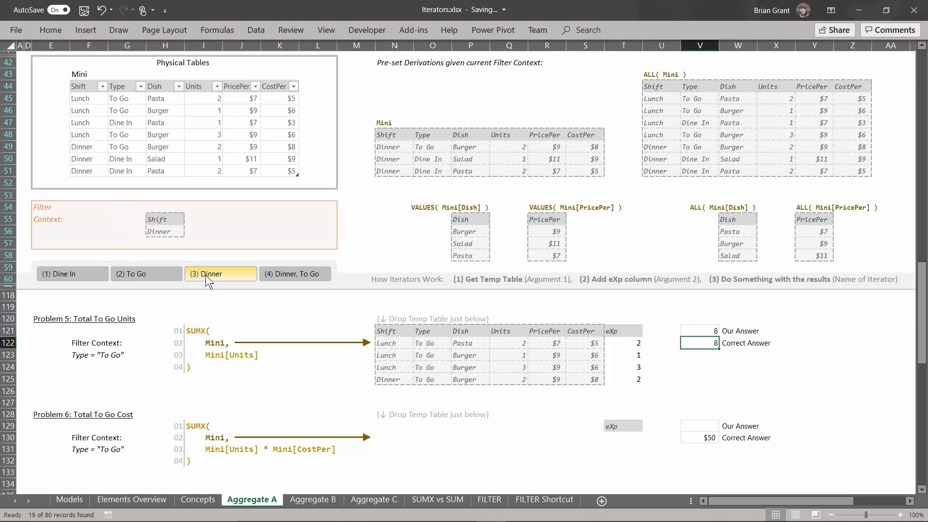
pyautogui.click(147, 275)
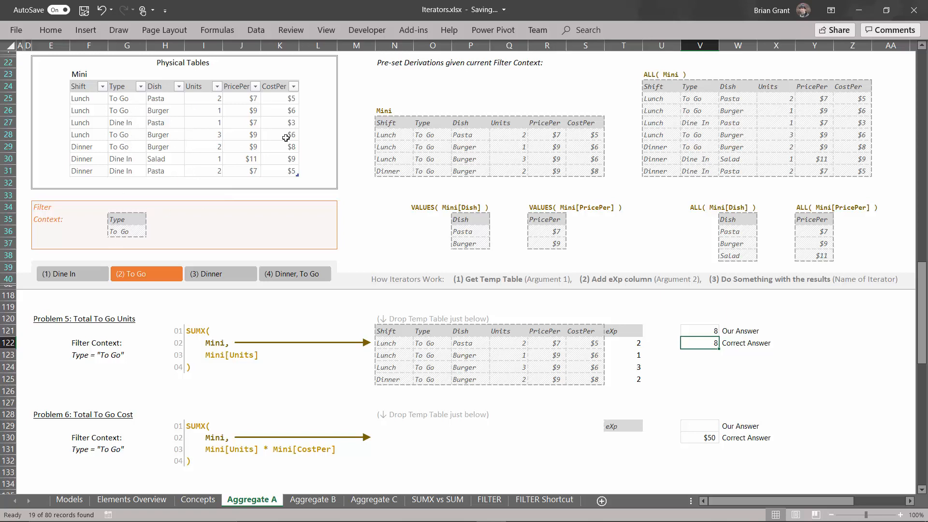
pyautogui.moveTo(380, 123); pyautogui.dragTo(601, 168)
pyautogui.hotkey('ctrl', 'c')
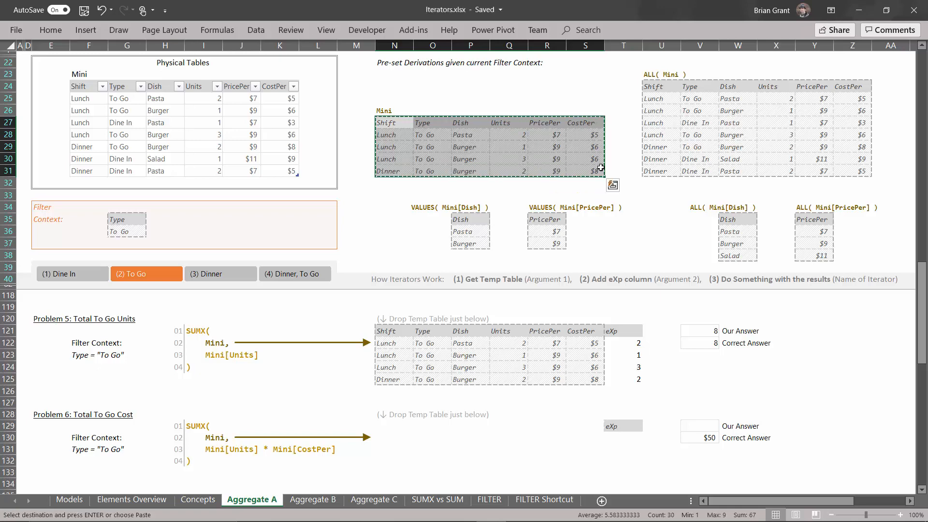
pyautogui.click(383, 428)
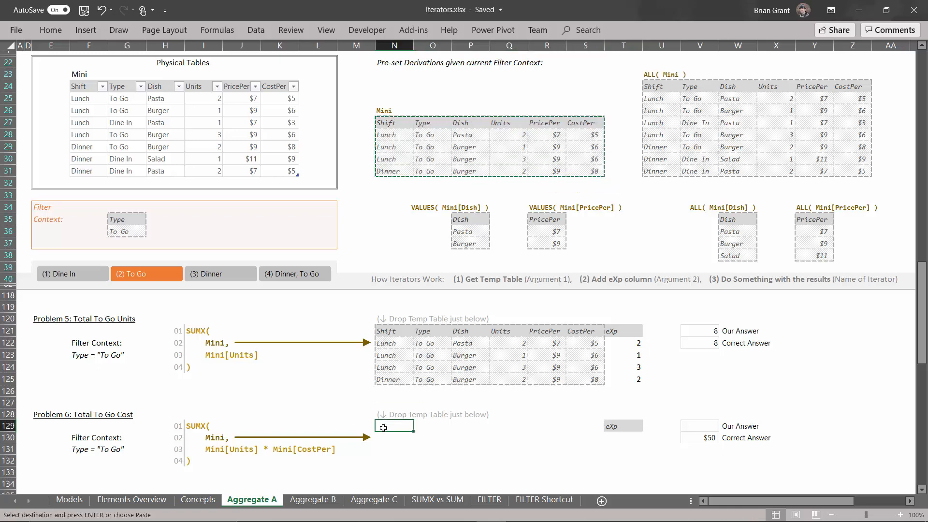
pyautogui.hotkey('ctrl', 'v')
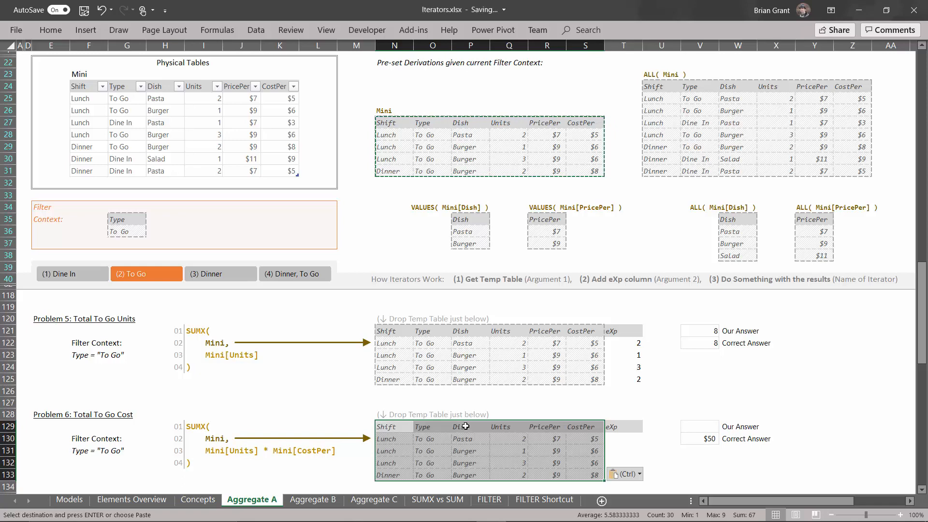
# Step: Fill Problem 6's eXp column with Units times CostPer, entering =Q130*S130 in T130 and extending it through T133
pyautogui.scroll(-2, 556, 420)
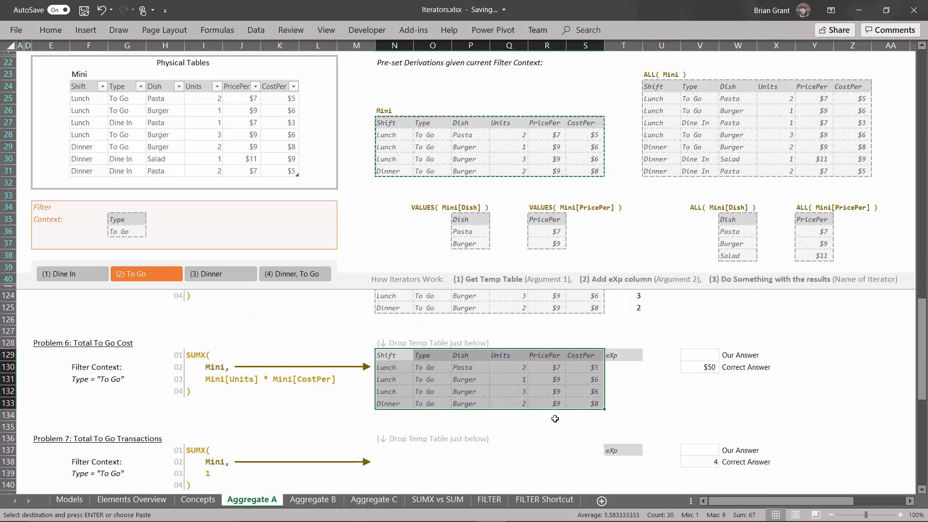
pyautogui.click(625, 369)
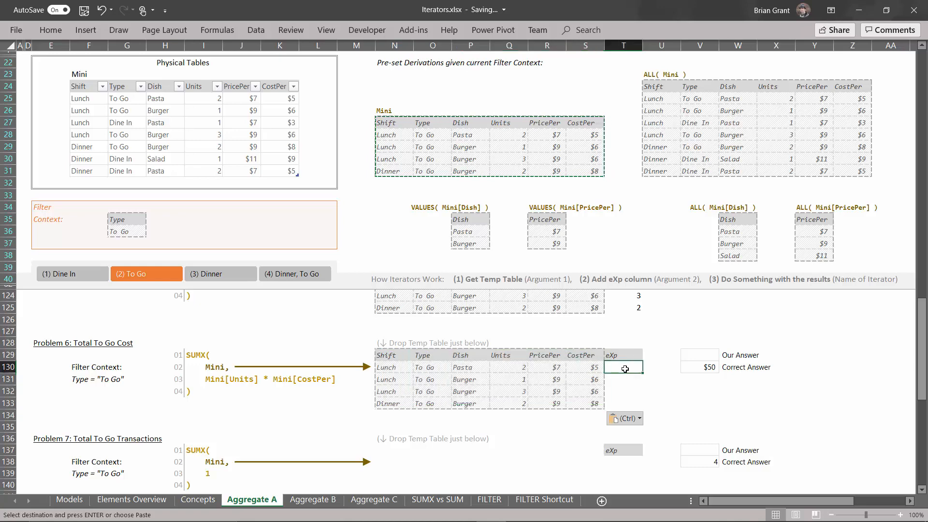
pyautogui.write('=')
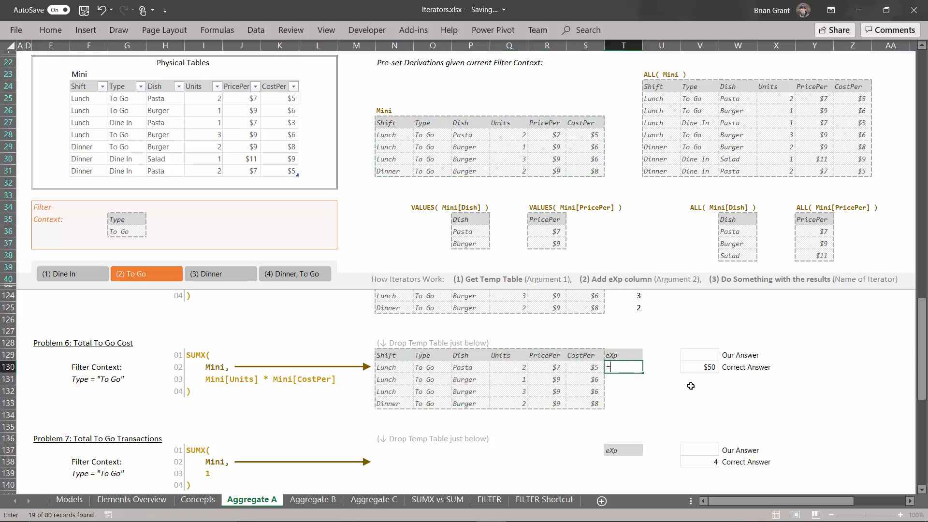
pyautogui.click(501, 371)
pyautogui.write('*')
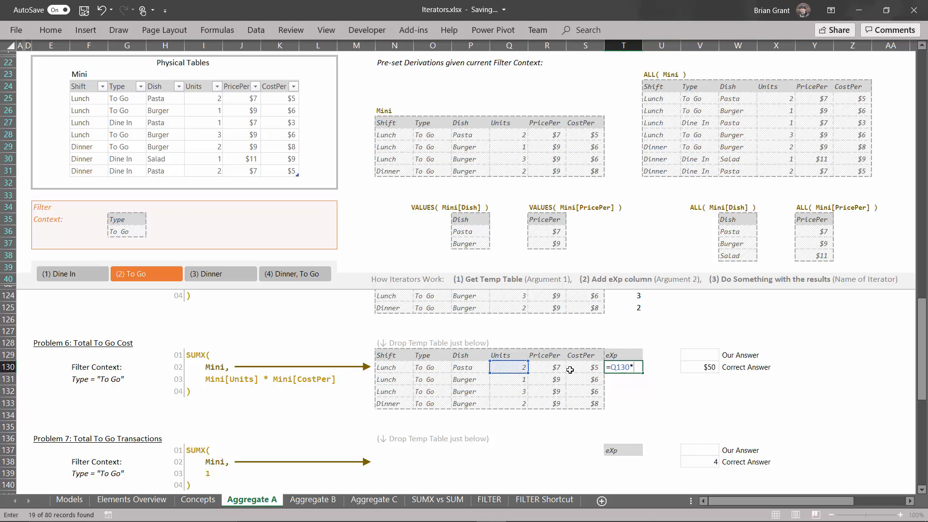
pyautogui.click(585, 369)
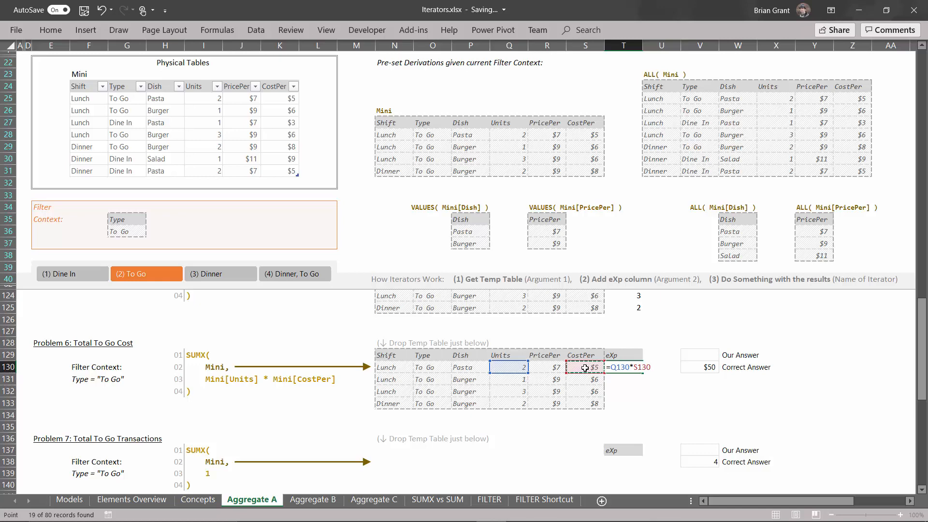
pyautogui.press('Return')
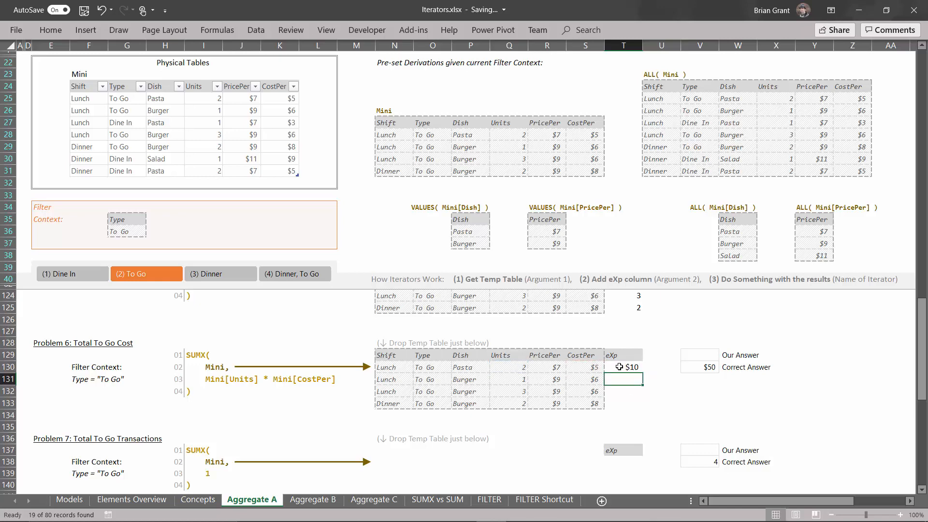
pyautogui.click(619, 367)
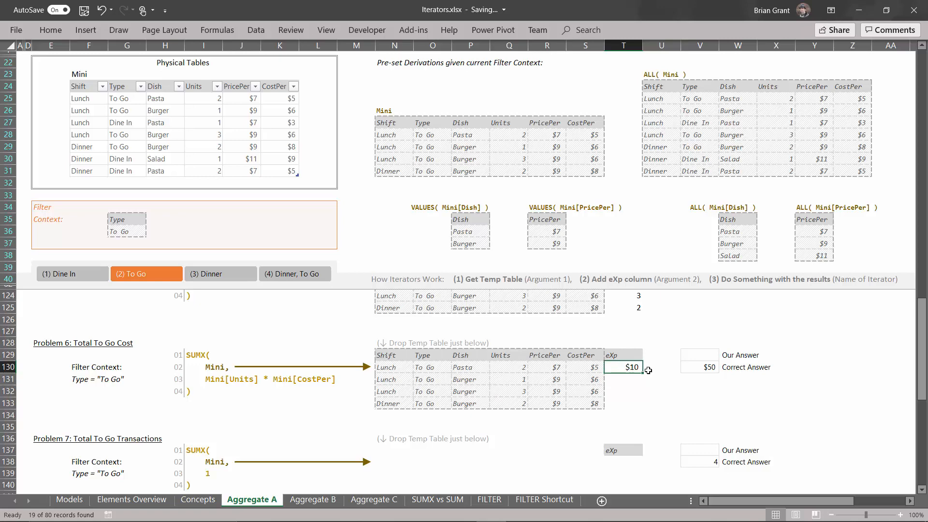
pyautogui.moveTo(643, 370); pyautogui.dragTo(646, 414)
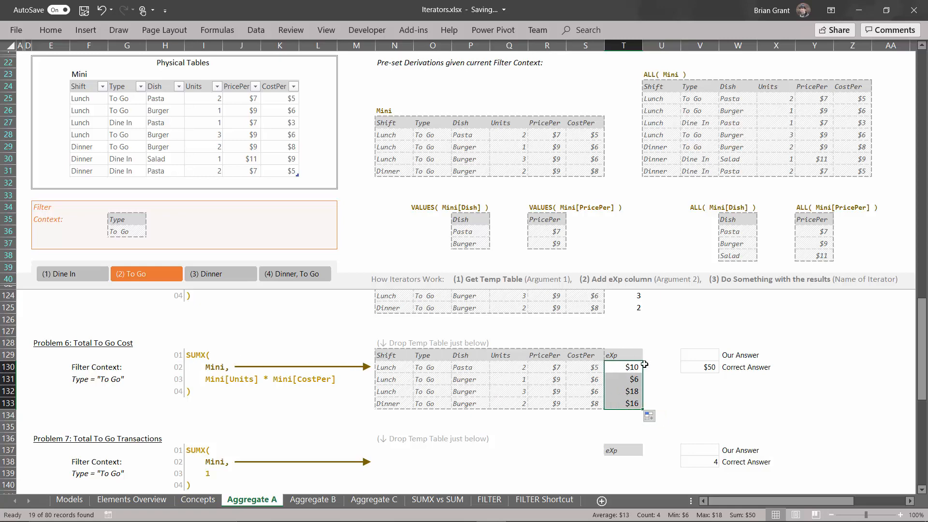
# Step: Total the eXp values in Problem 6's Our Answer cell V129 with =SUM(T130:T133)
pyautogui.click(702, 354)
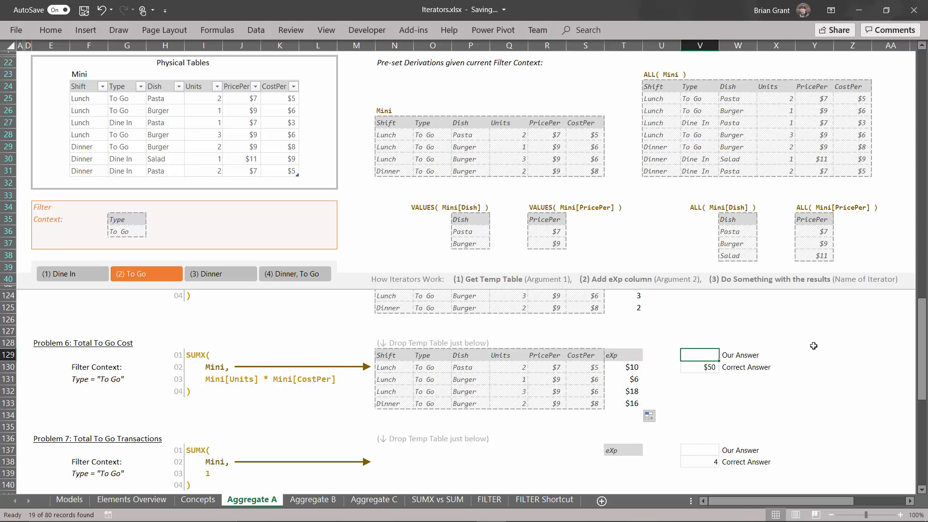
pyautogui.write('=sum(')
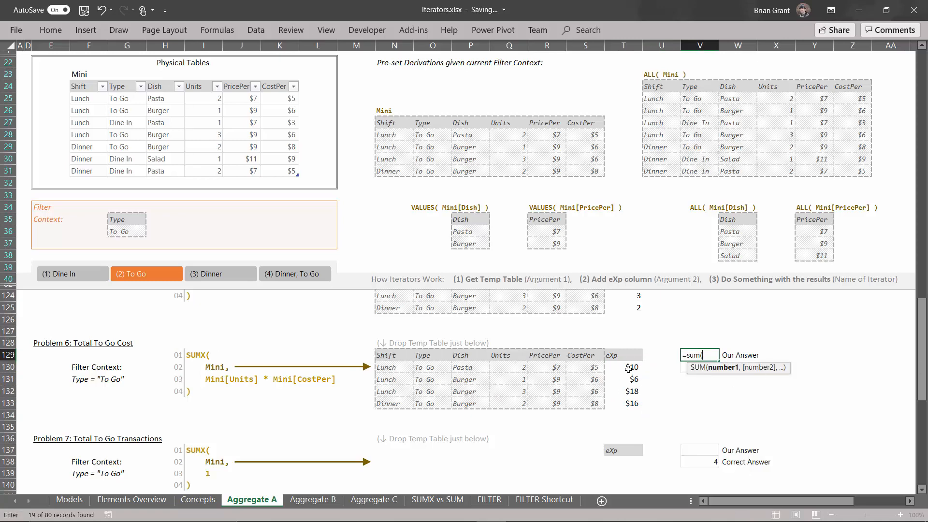
pyautogui.moveTo(628, 369); pyautogui.dragTo(627, 404)
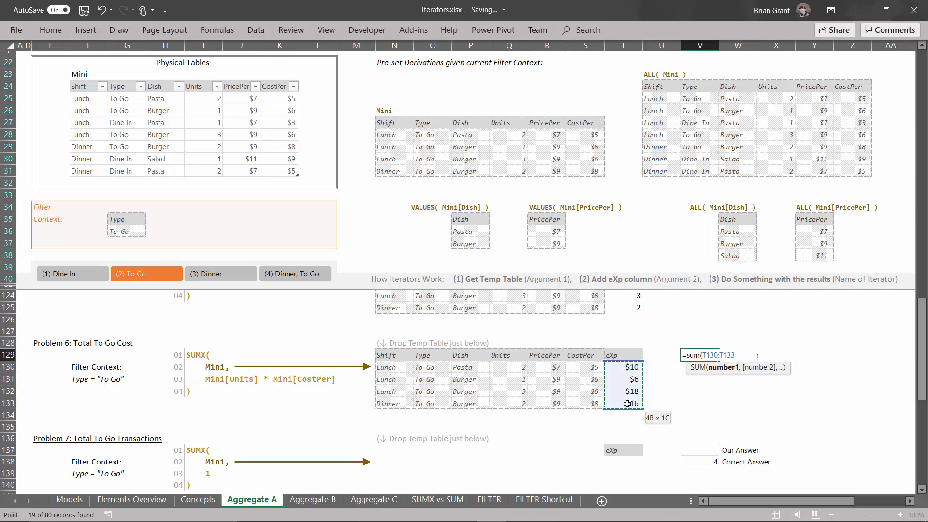
pyautogui.write(')')
pyautogui.press('Return')
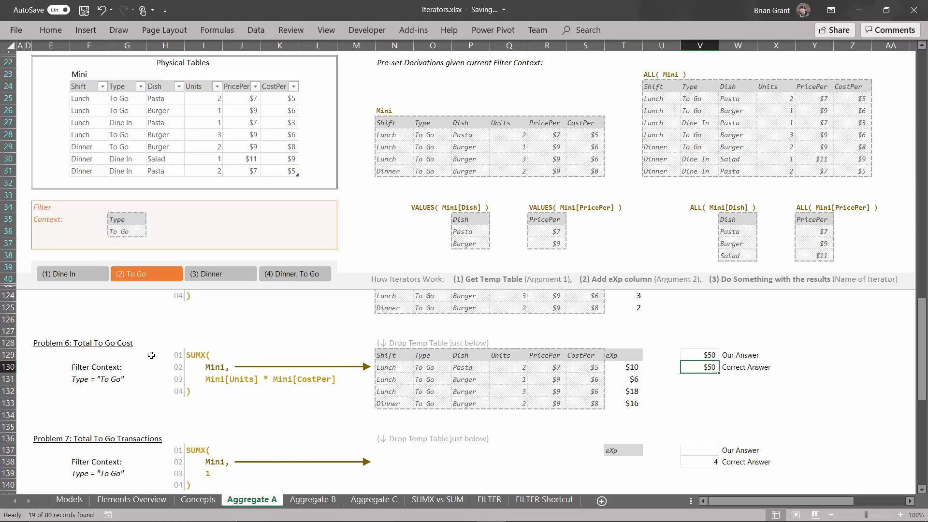
# Step: Set the filter context to To Go again and copy the derived Mini table with its headers to N137 for Problem 7
pyautogui.scroll(-2, 116, 370)
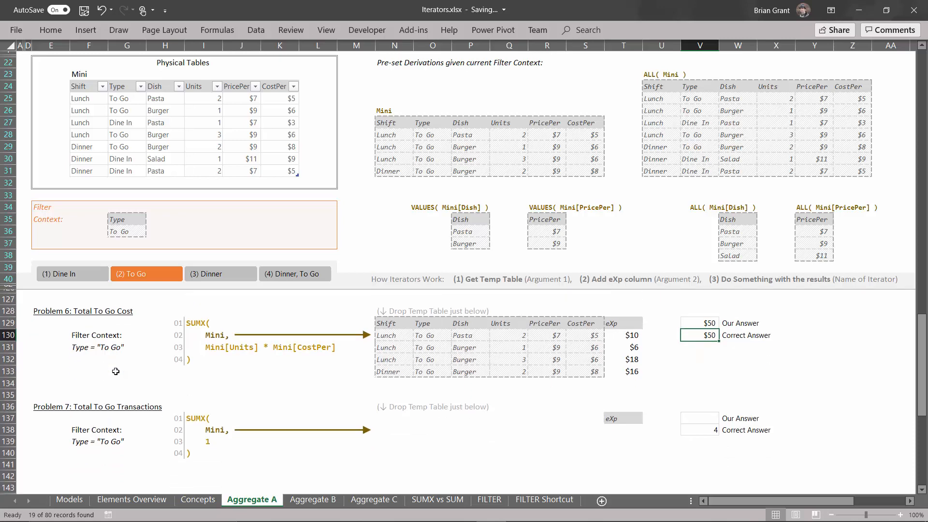
pyautogui.scroll(1, 115, 371)
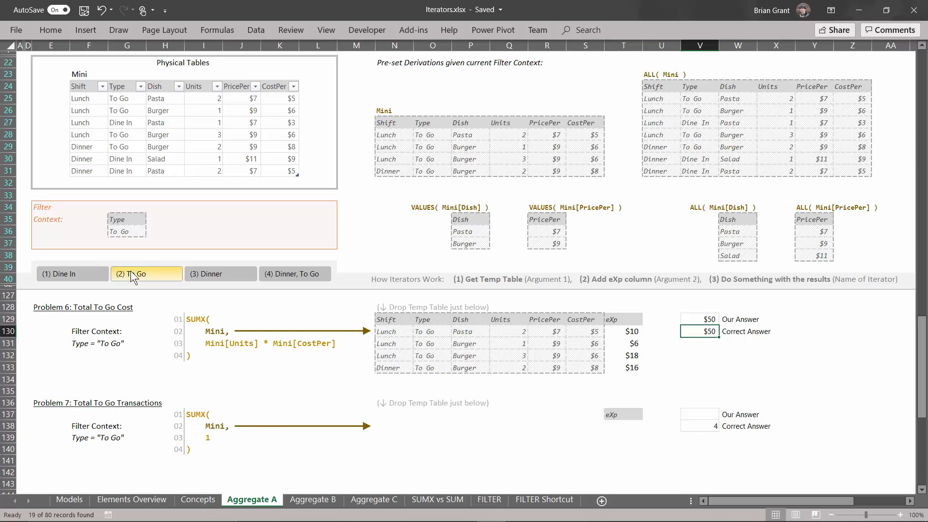
pyautogui.click(68, 274)
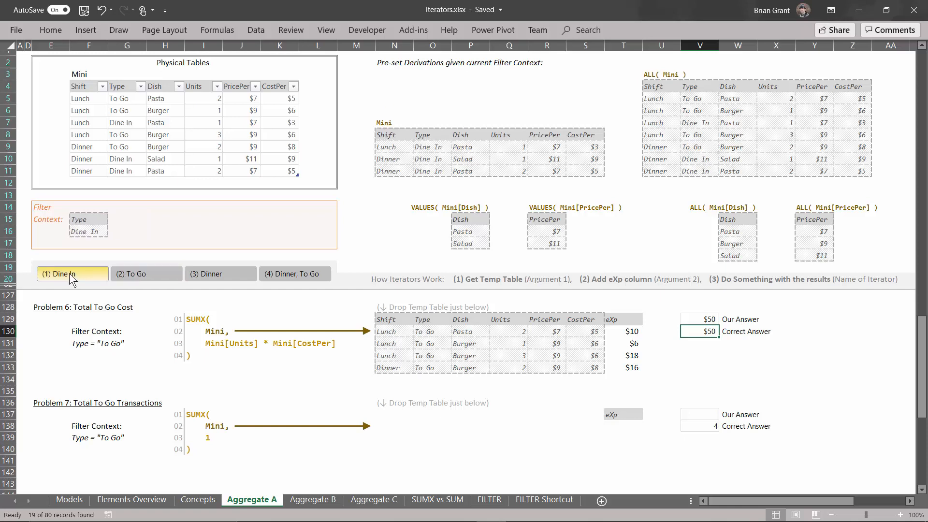
pyautogui.click(193, 275)
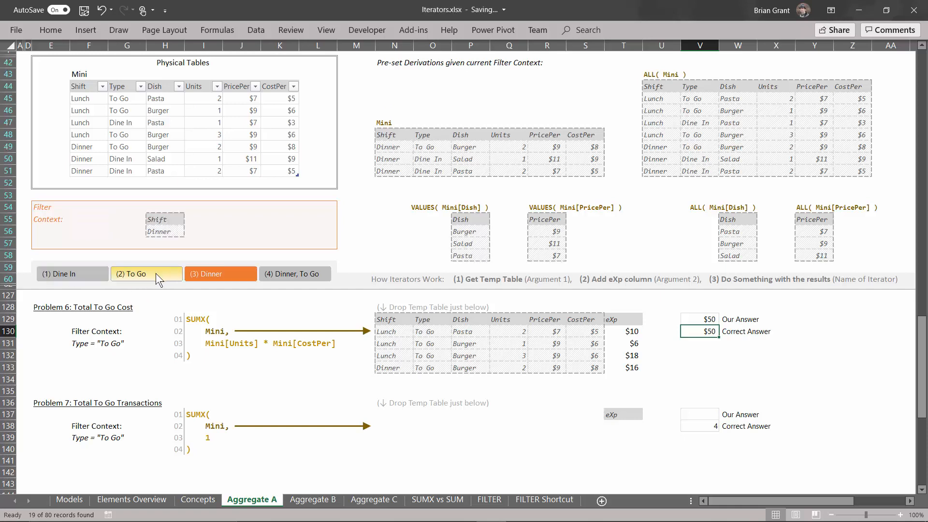
pyautogui.click(155, 274)
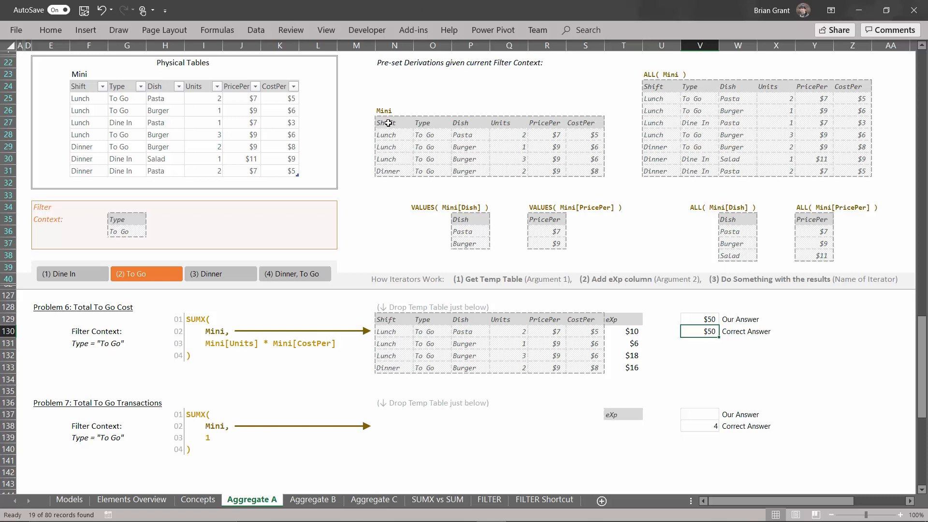
pyautogui.moveTo(387, 124); pyautogui.dragTo(587, 169)
pyautogui.hotkey('ctrl', 'c')
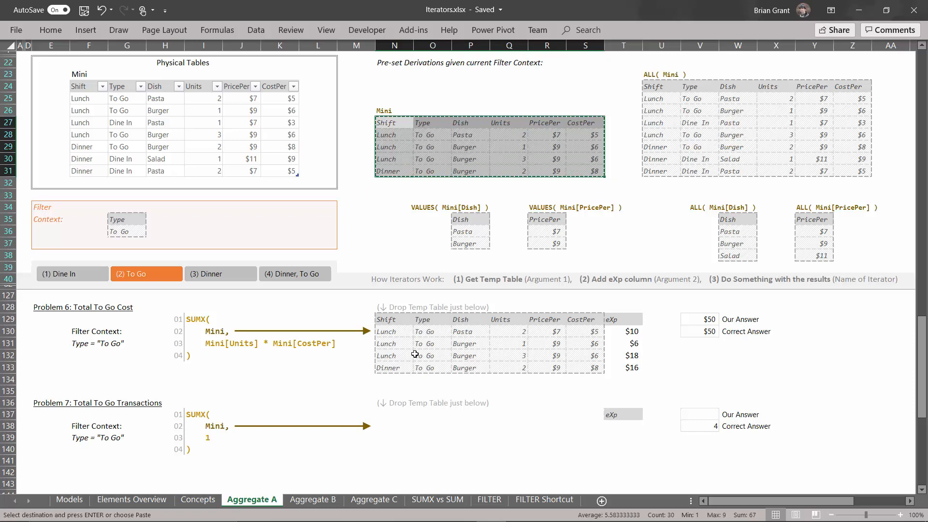
pyautogui.click(387, 410)
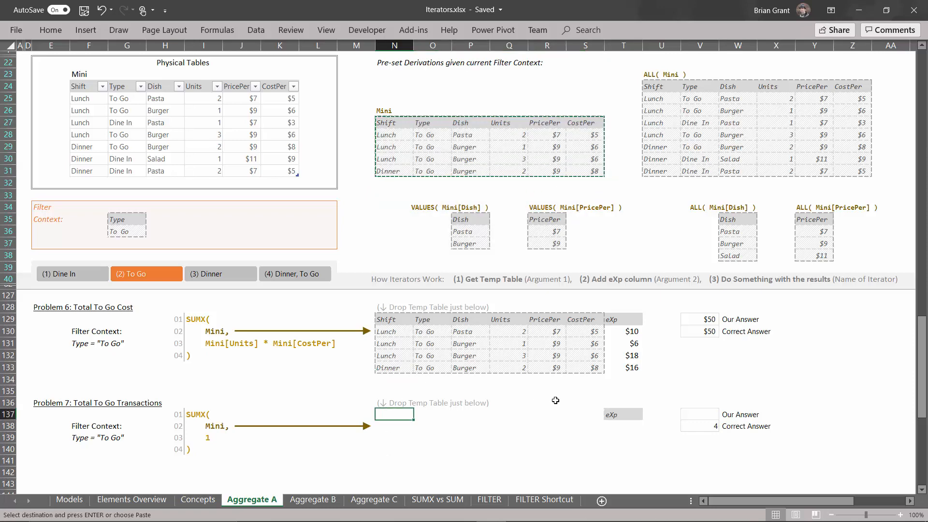
pyautogui.hotkey('ctrl', 'v')
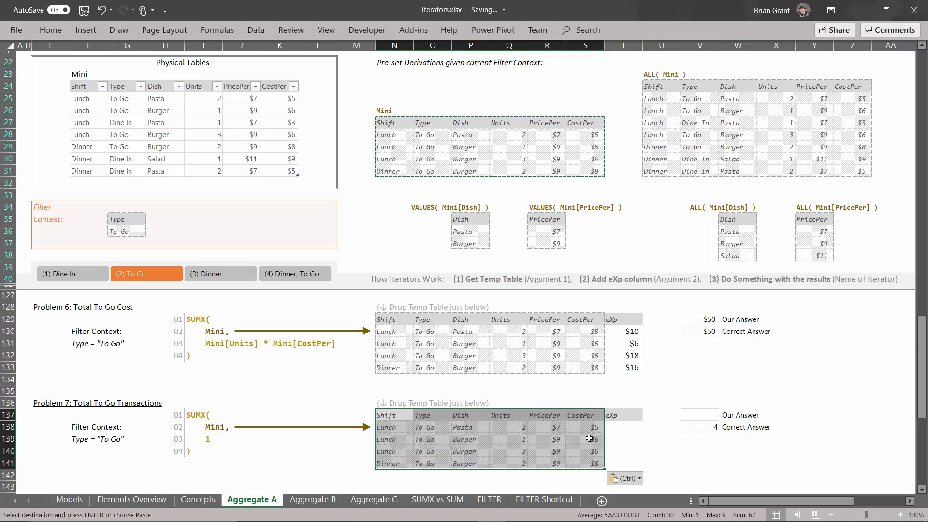
# Step: Fill Problem 7's eXp column with the constant 1, entering =1 in T138 and extending it through T141
pyautogui.click(628, 425)
pyautogui.write('=')
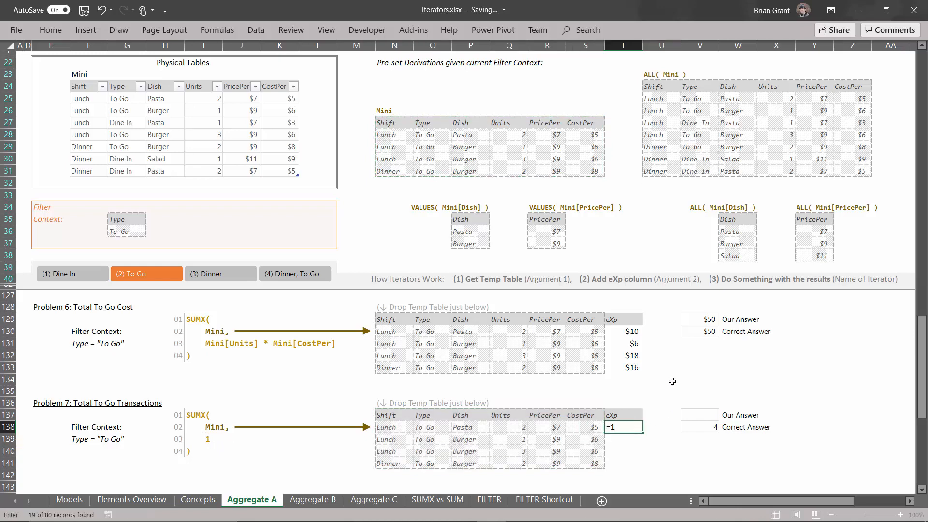
pyautogui.write('1')
pyautogui.press('Return')
pyautogui.click(634, 428)
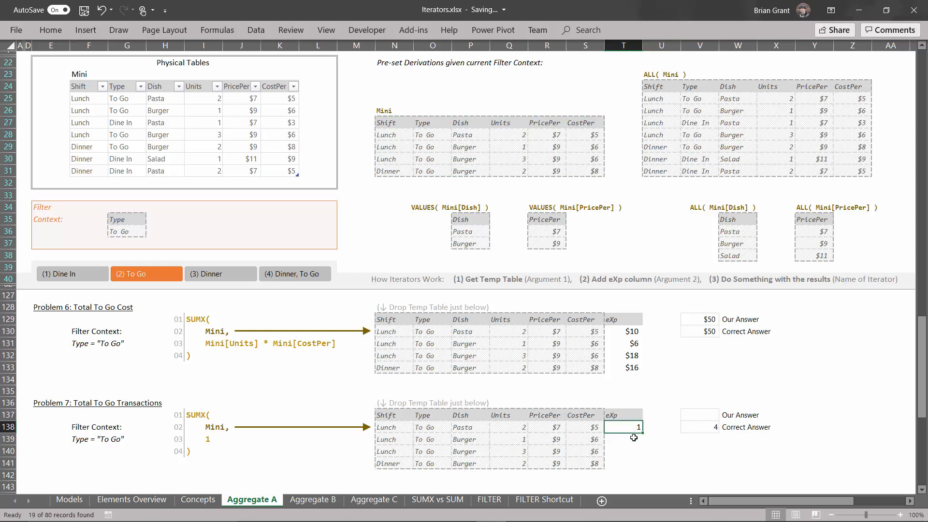
pyautogui.doubleClick(644, 433)
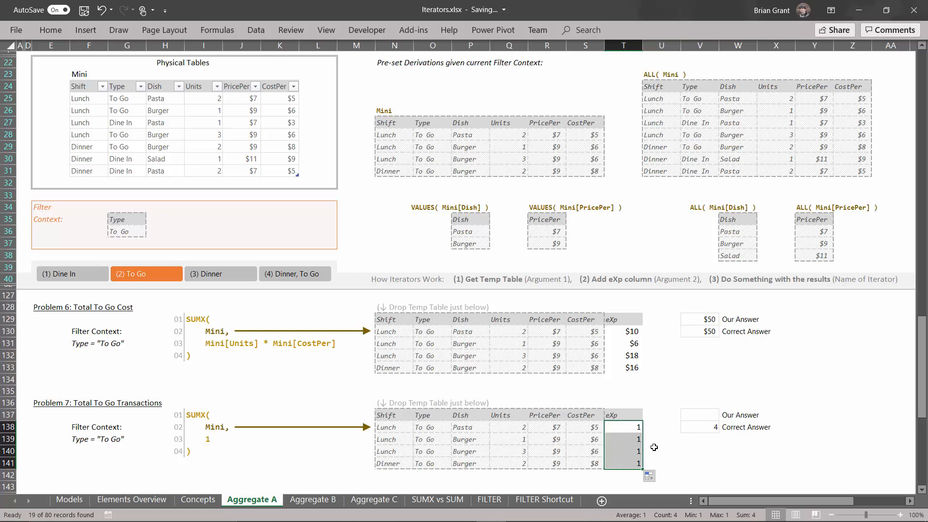
# Step: Total the eXp values in Problem 7's Our Answer cell V137 with =SUM(T138:T141)
pyautogui.click(705, 414)
pyautogui.write('=')
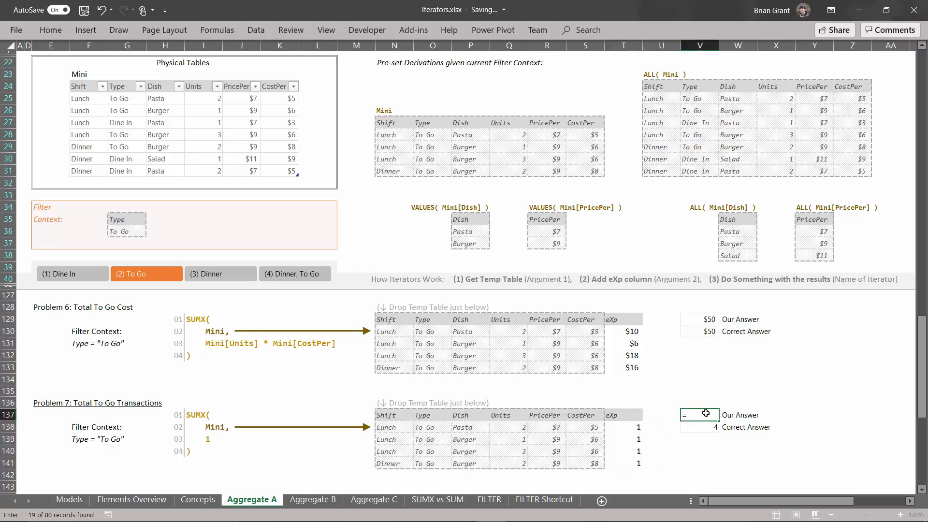
pyautogui.write('sum(')
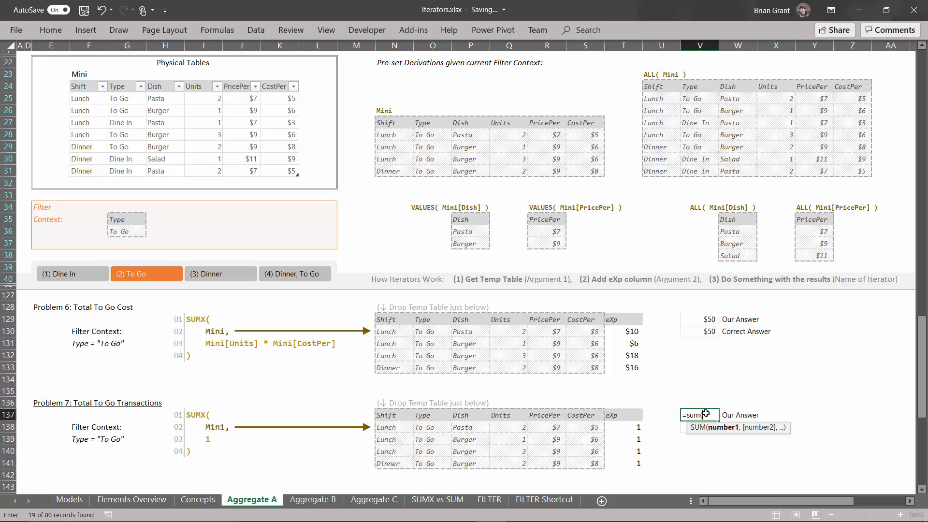
pyautogui.click(627, 426)
pyautogui.moveTo(627, 426); pyautogui.dragTo(629, 460)
pyautogui.write(')')
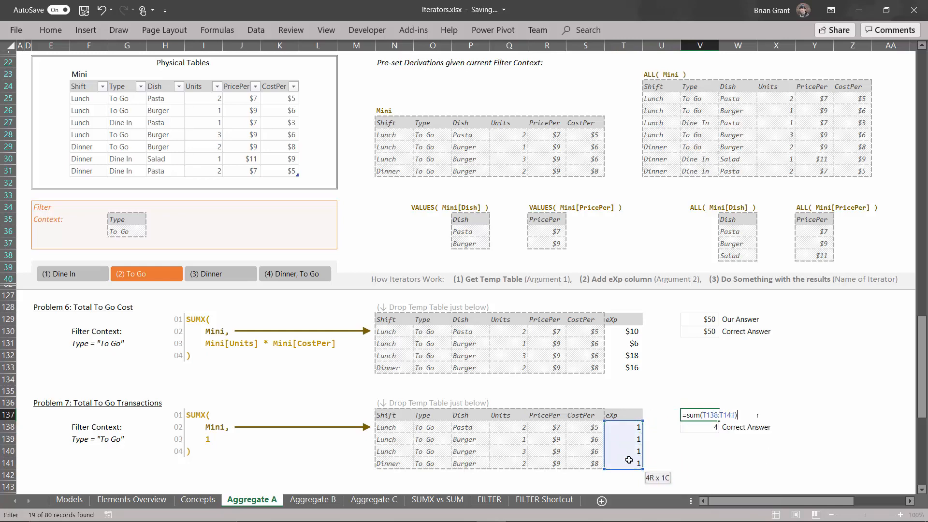
pyautogui.press('Return')
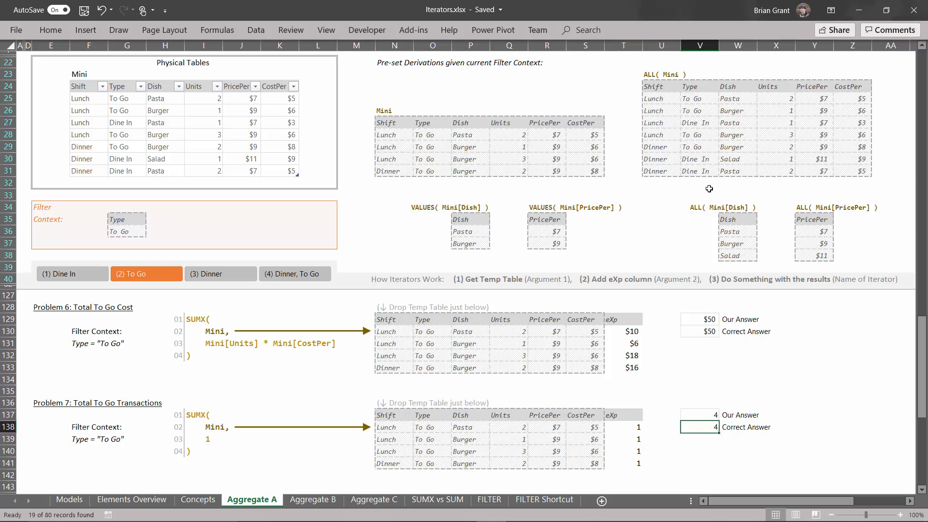
# Step: Read the closing note below Problem 7 about derivations, iterators and the Builder pattern
pyautogui.scroll(-4, 399, 357)
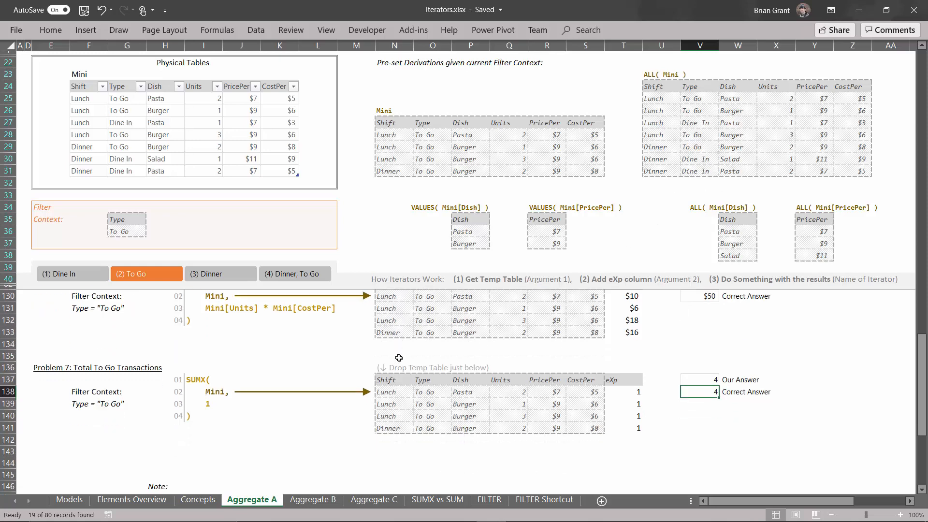
pyautogui.scroll(-2, 399, 358)
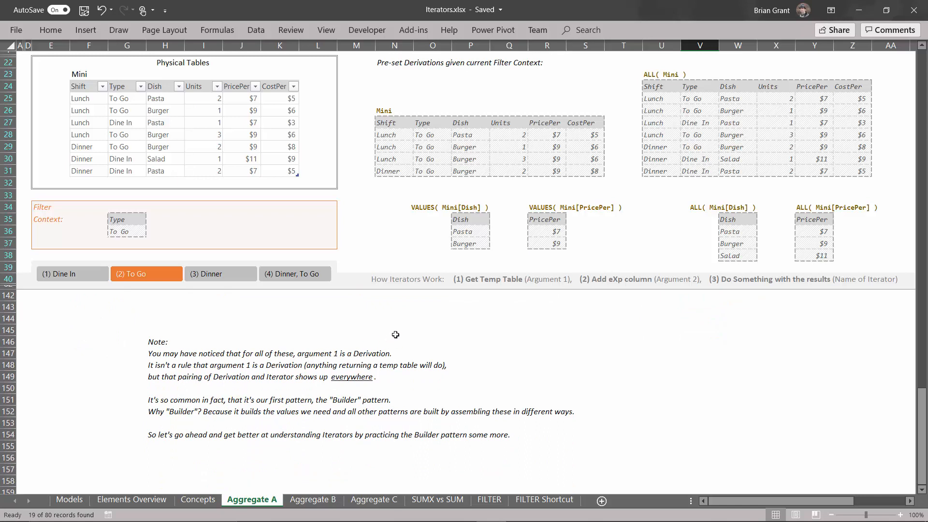
pyautogui.scroll(2, 396, 334)
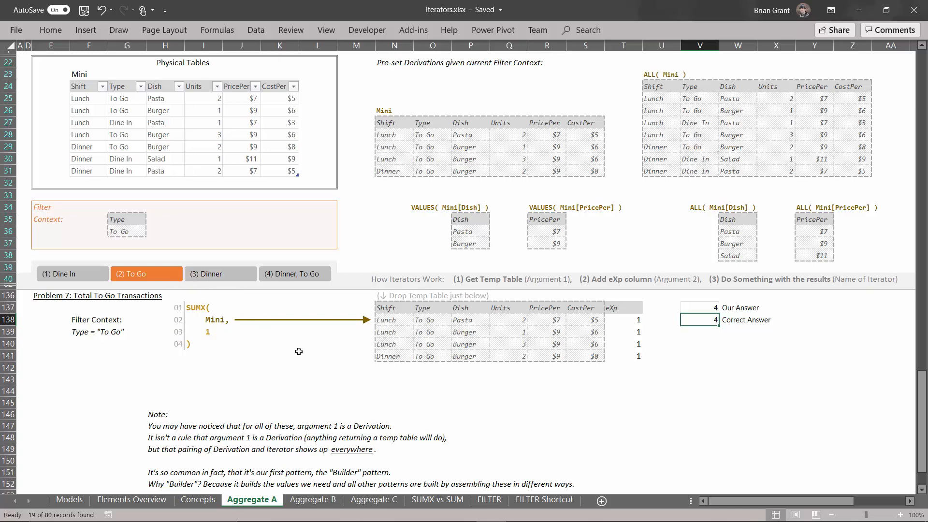
pyautogui.scroll(-1, 299, 352)
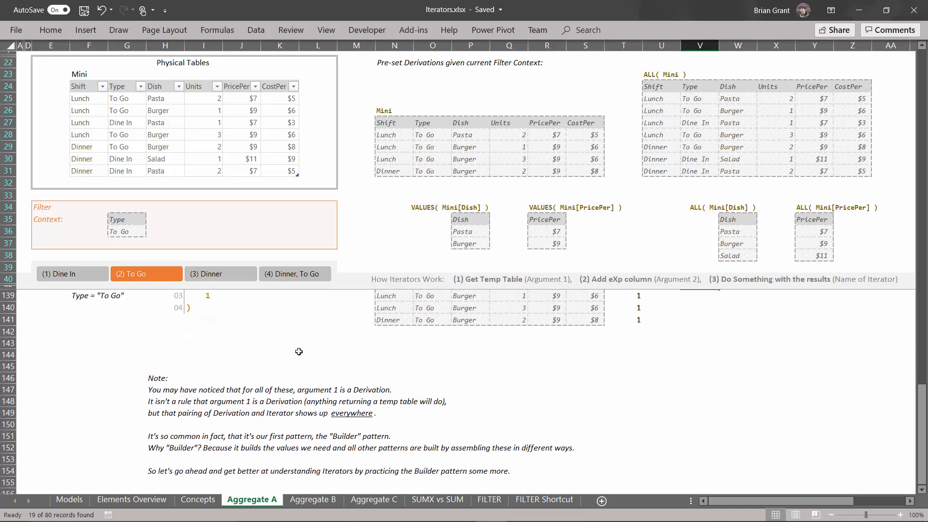